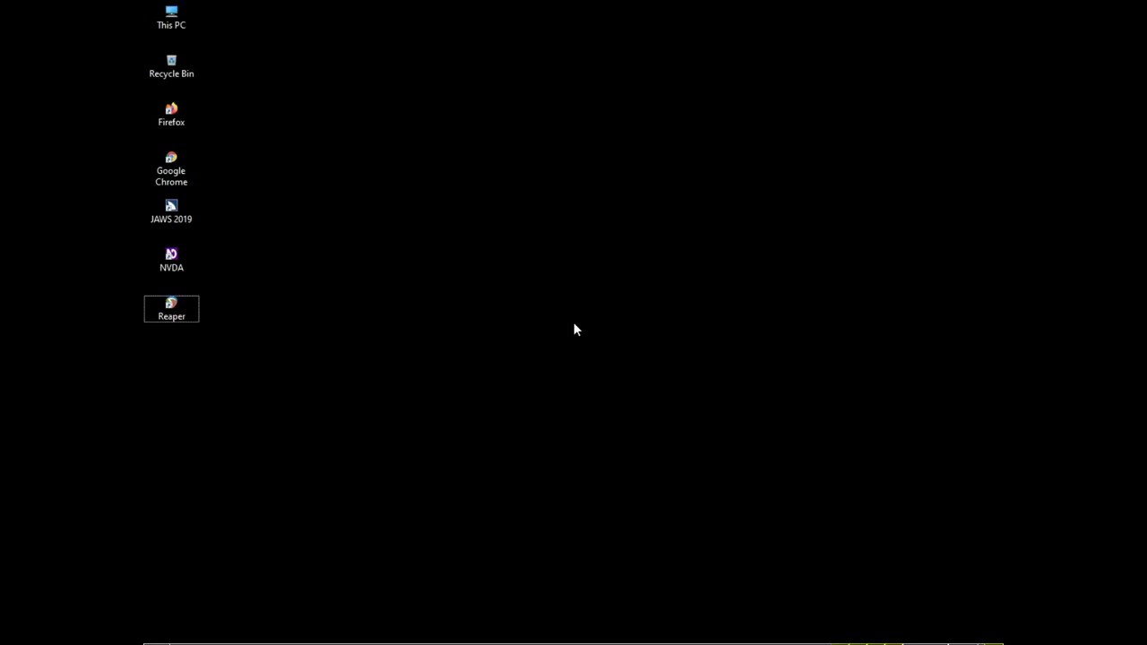
Step: Check the Large (D:) drive's free space in This PC and close the window
key("Home")
key("Return")
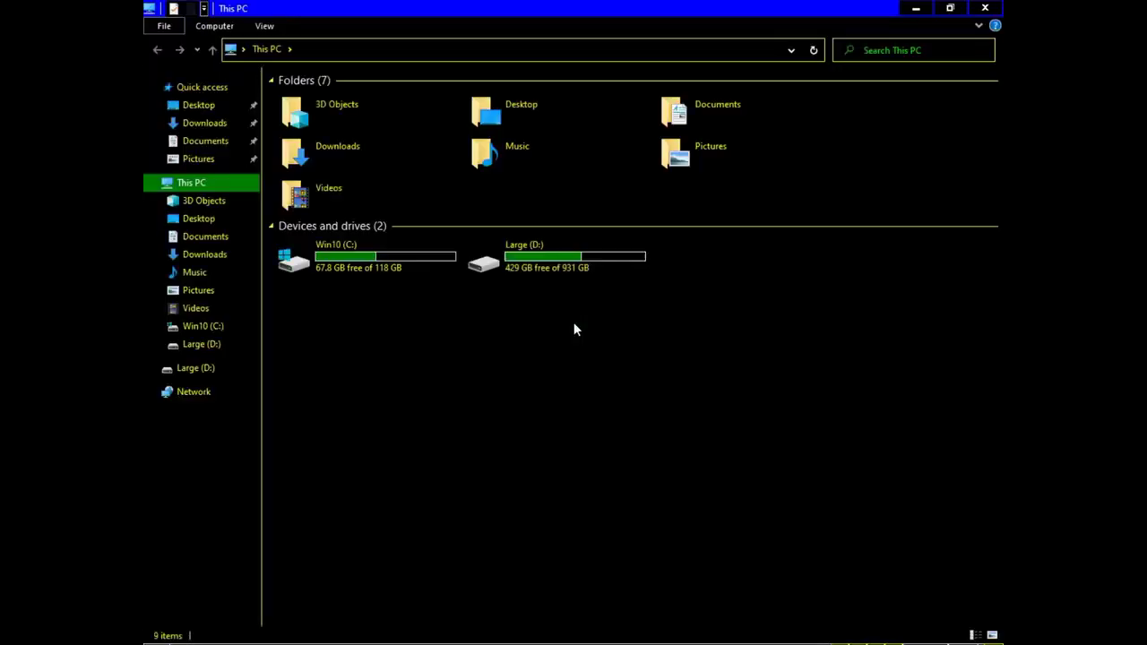
key("End")
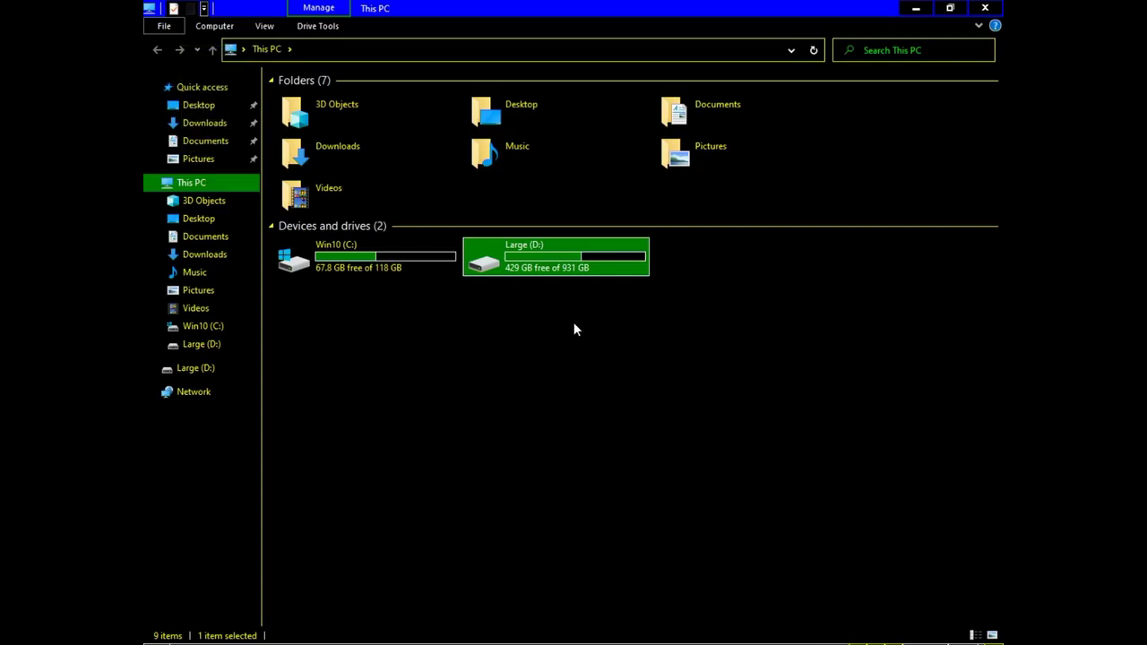
key("alt+F4")
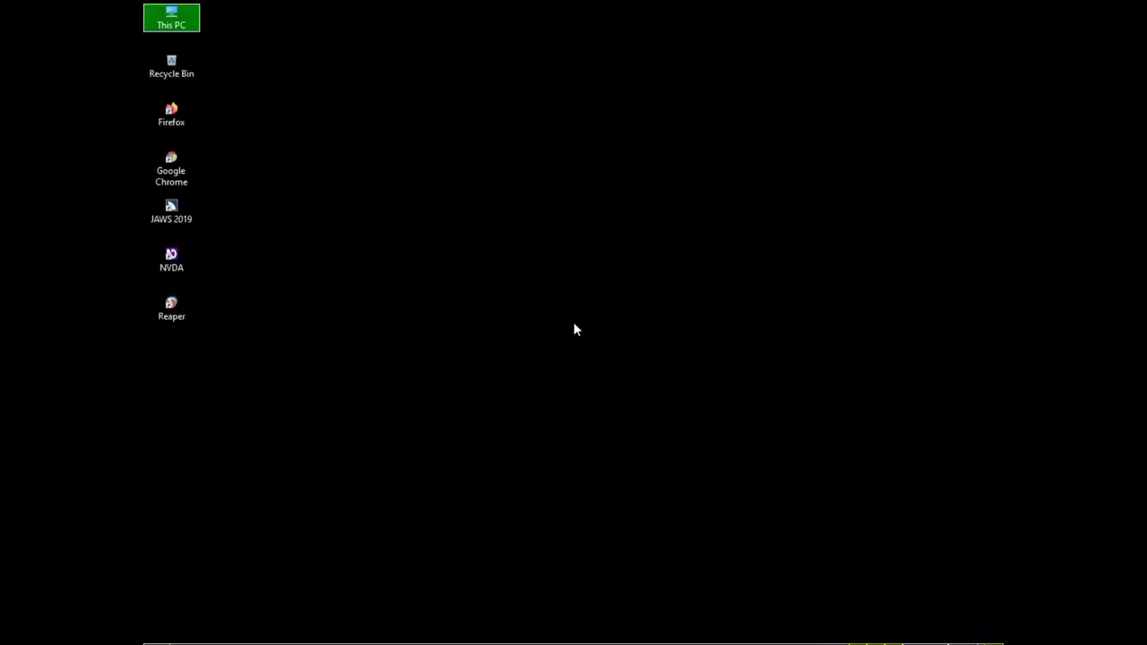
Step: Open Control Panel and go to File History
key("super")
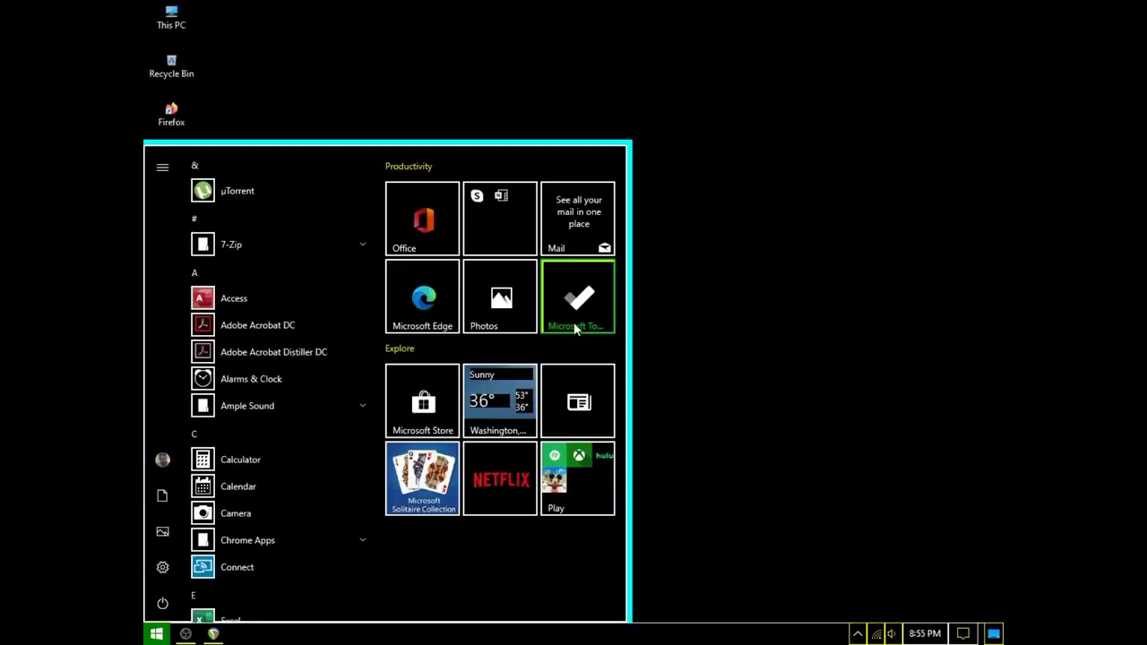
type("control")
key("Return")
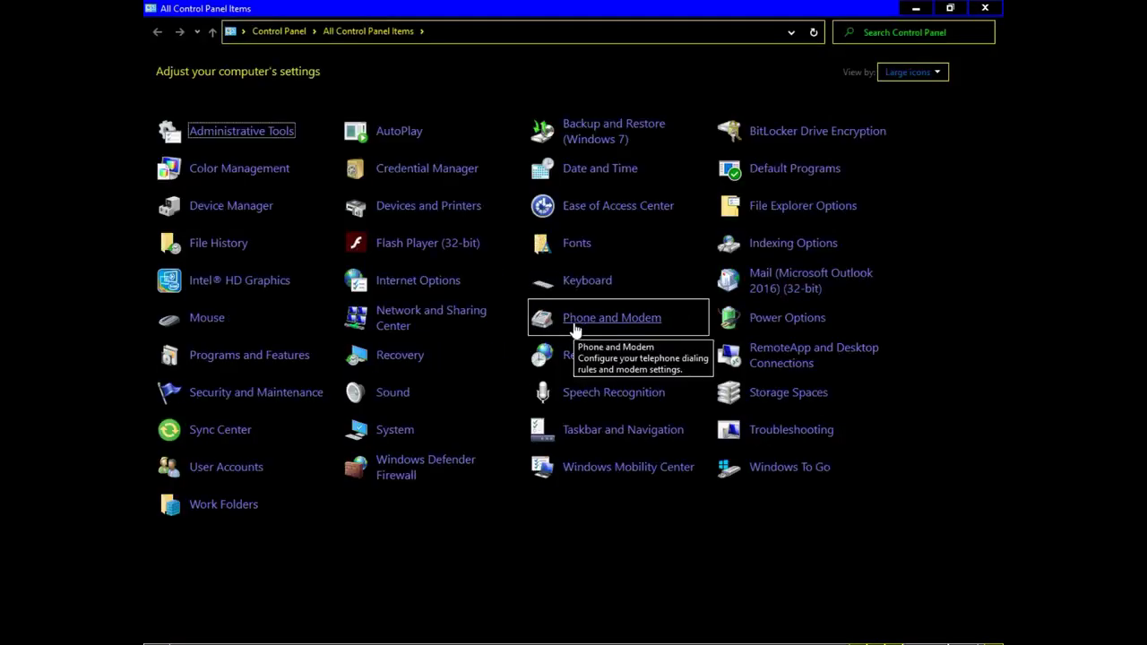
key("f")
key("f")
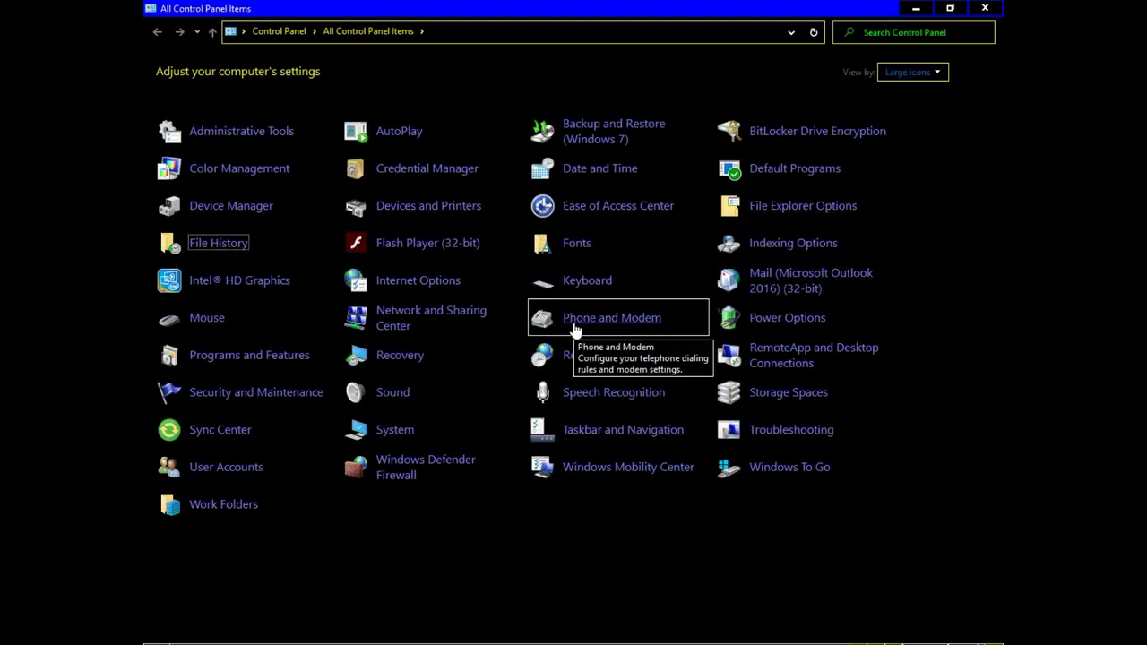
key("Return")
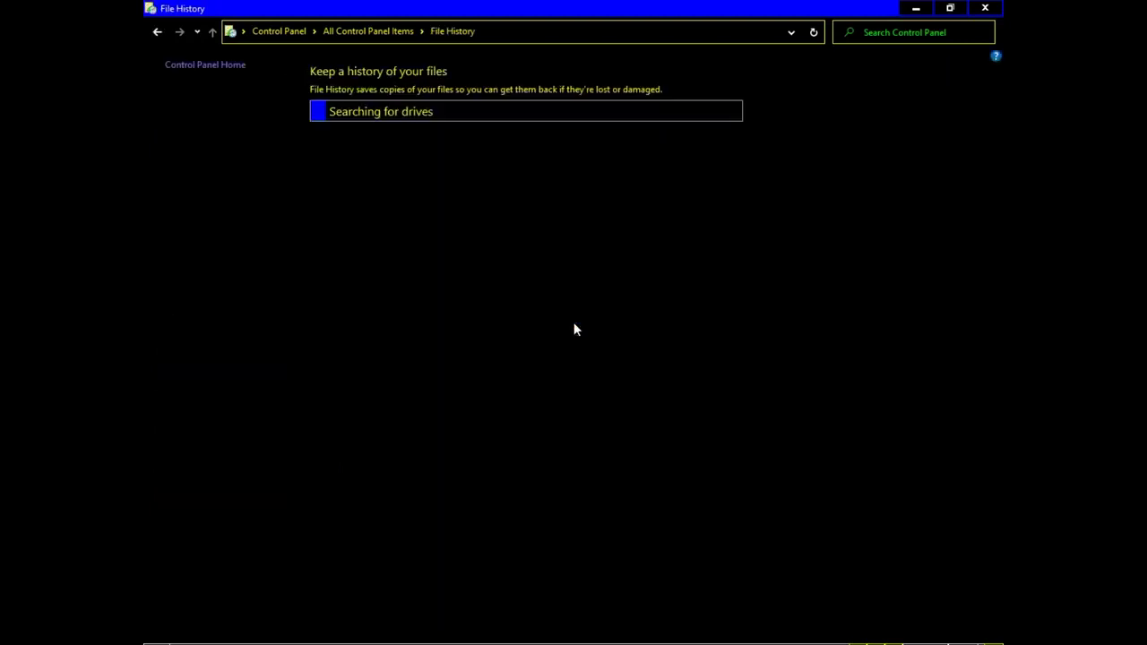
Step: Open System Image Backup from the File History page's related links
key("alt+Left")
key("Tab")
key("Tab")
key("Tab")
key("Tab")
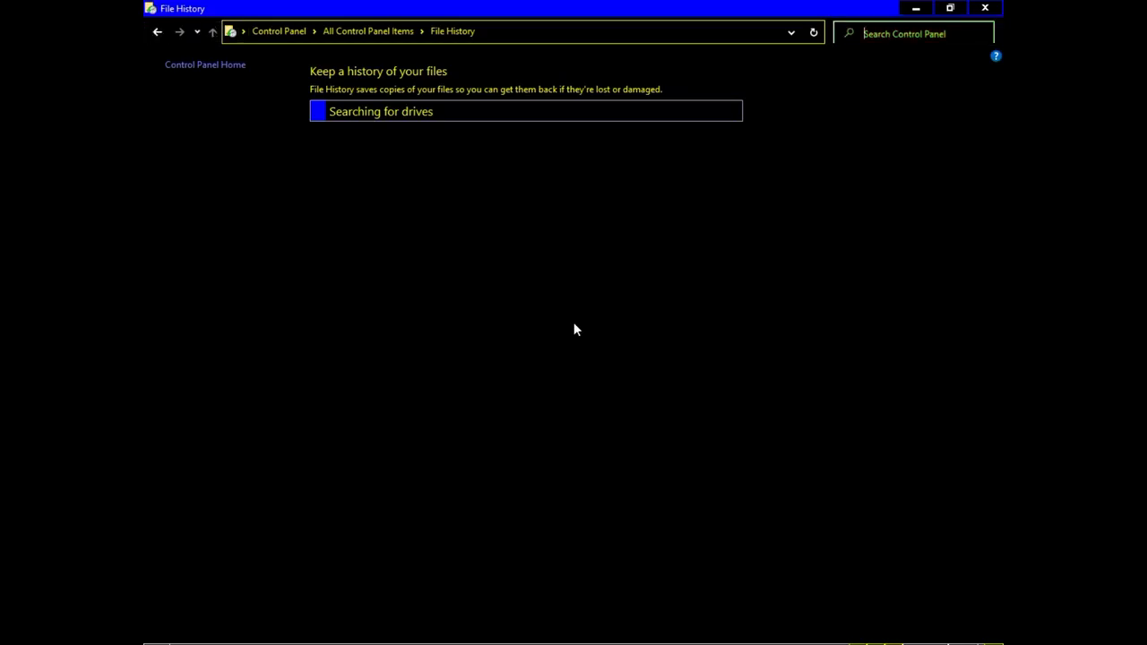
key("Tab")
key("Tab")
key("Tab")
key("shift+Tab")
key("shift+Tab")
key("shift+Tab")
key("Tab")
key("Tab")
key("Tab")
key("Tab")
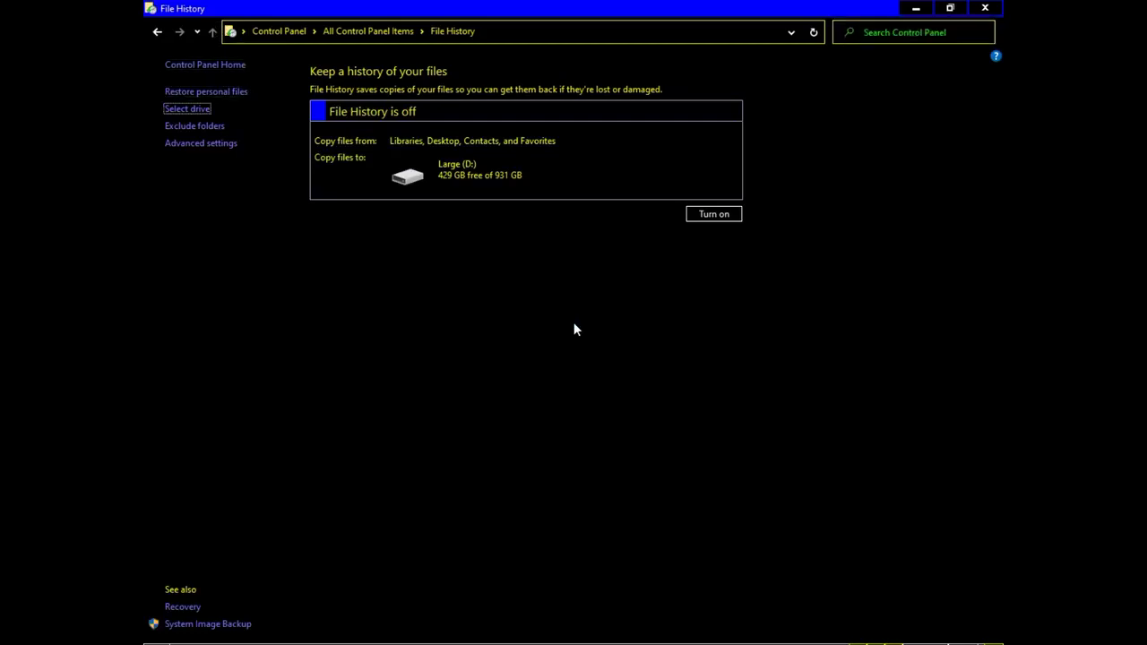
key("Tab")
key("Tab")
key("Tab")
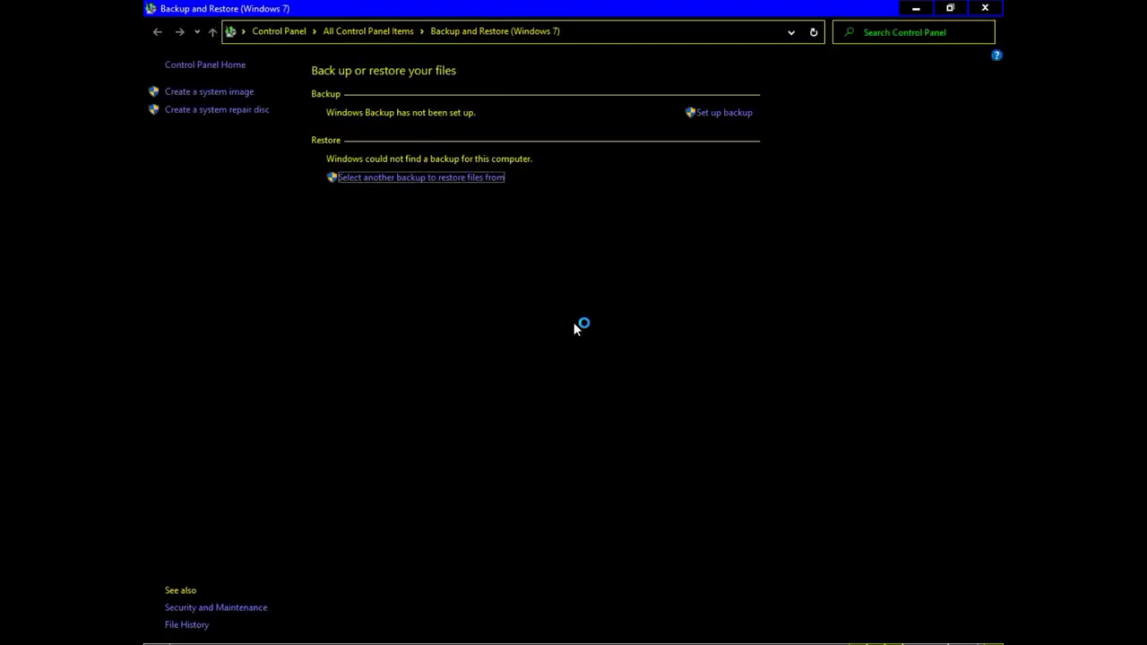
Step: Start creating a system image from Backup and Restore (Windows 7)
key("shift+Tab")
key("shift+Tab")
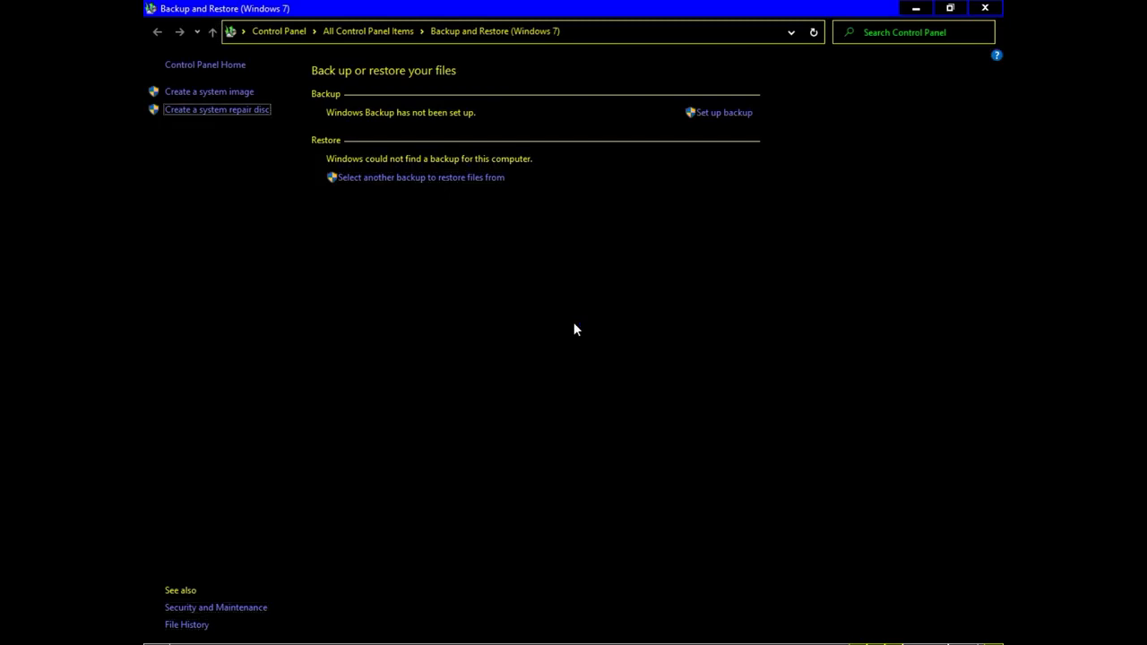
key("shift+Tab")
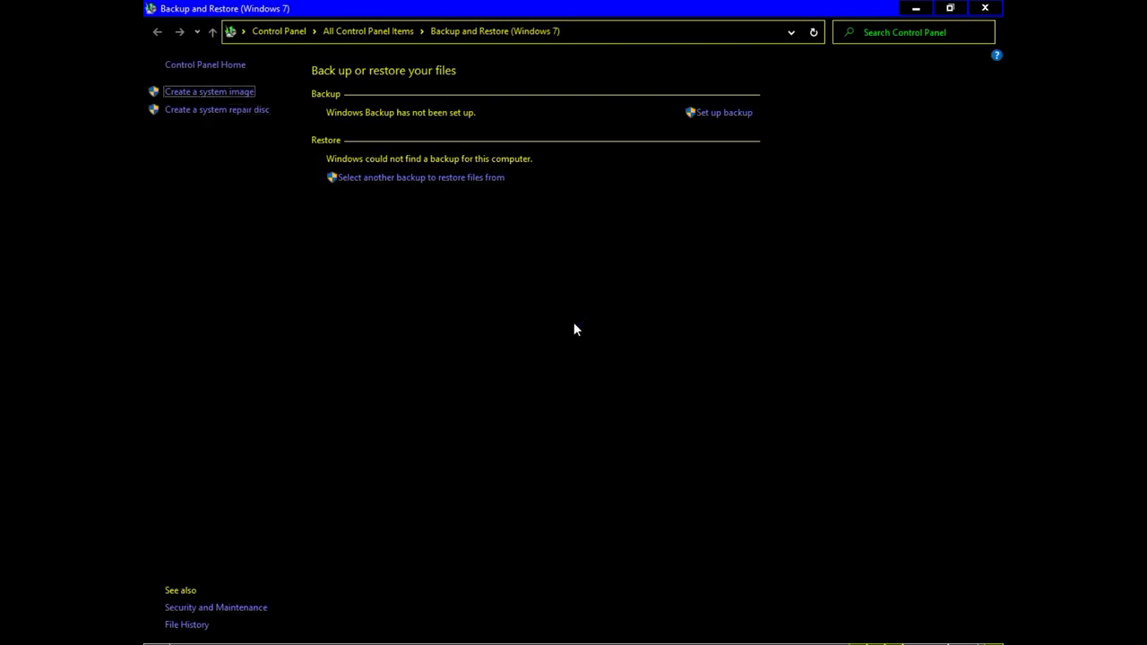
key("Return")
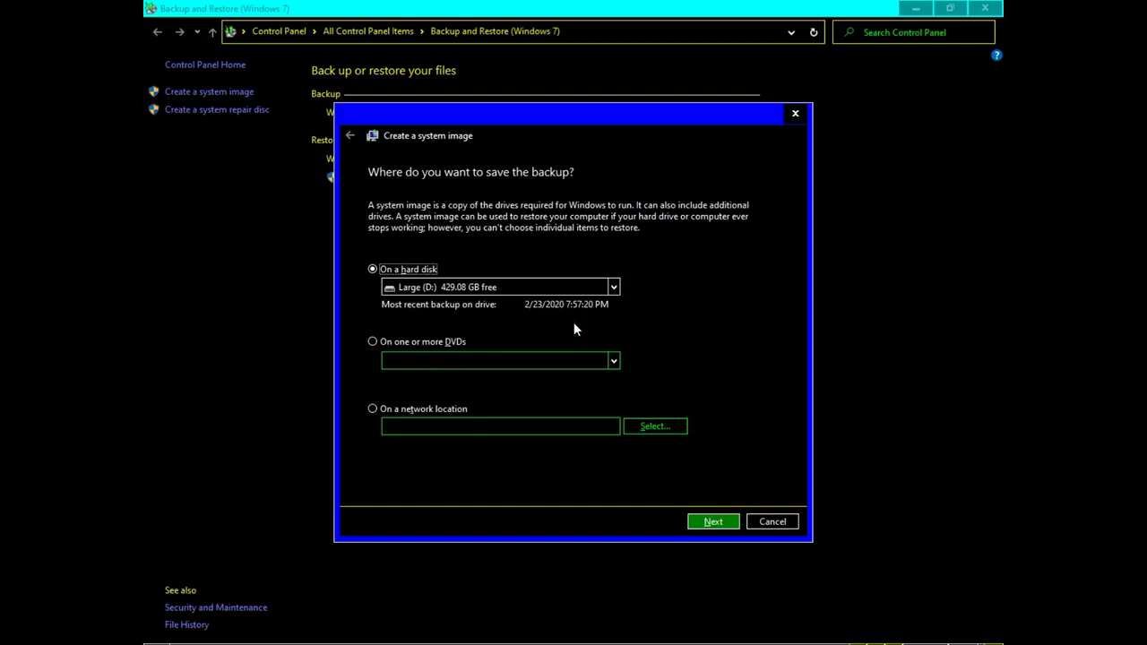
Step: Choose the hard disk Large (D:) as the system image location and start the backup
key("Down")
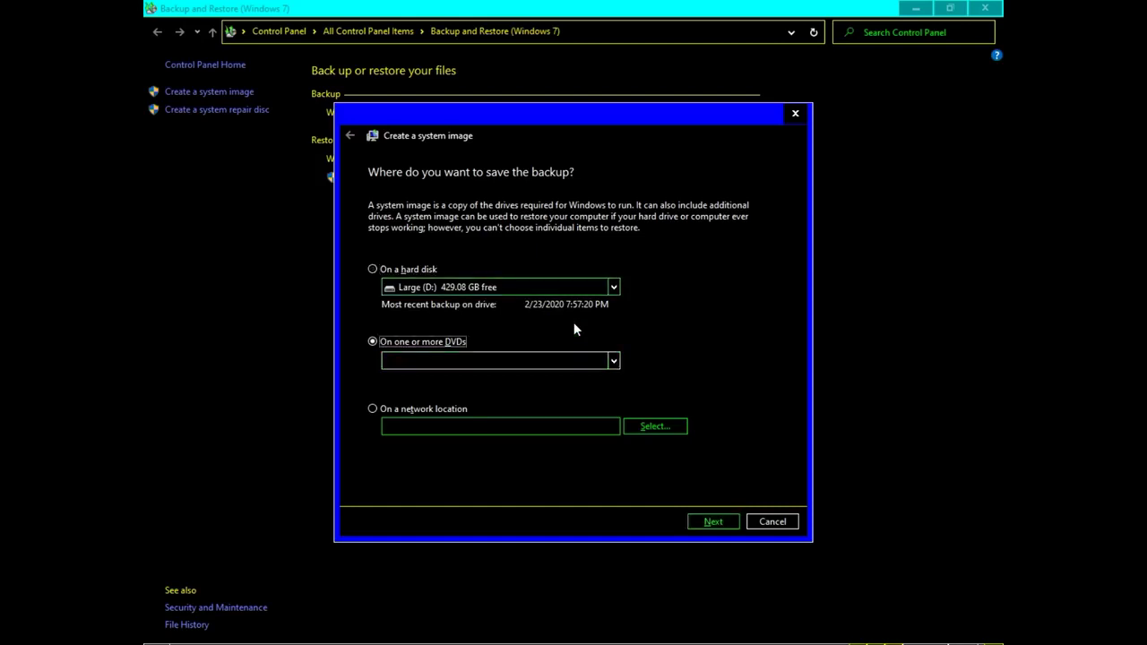
key("Down")
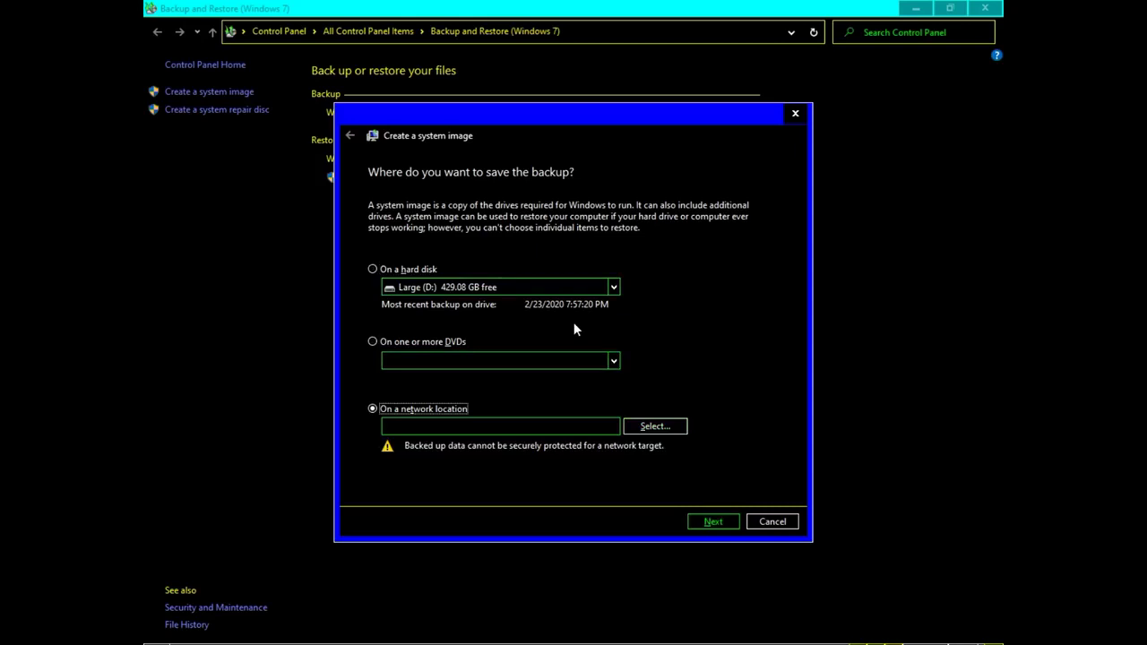
key("Down")
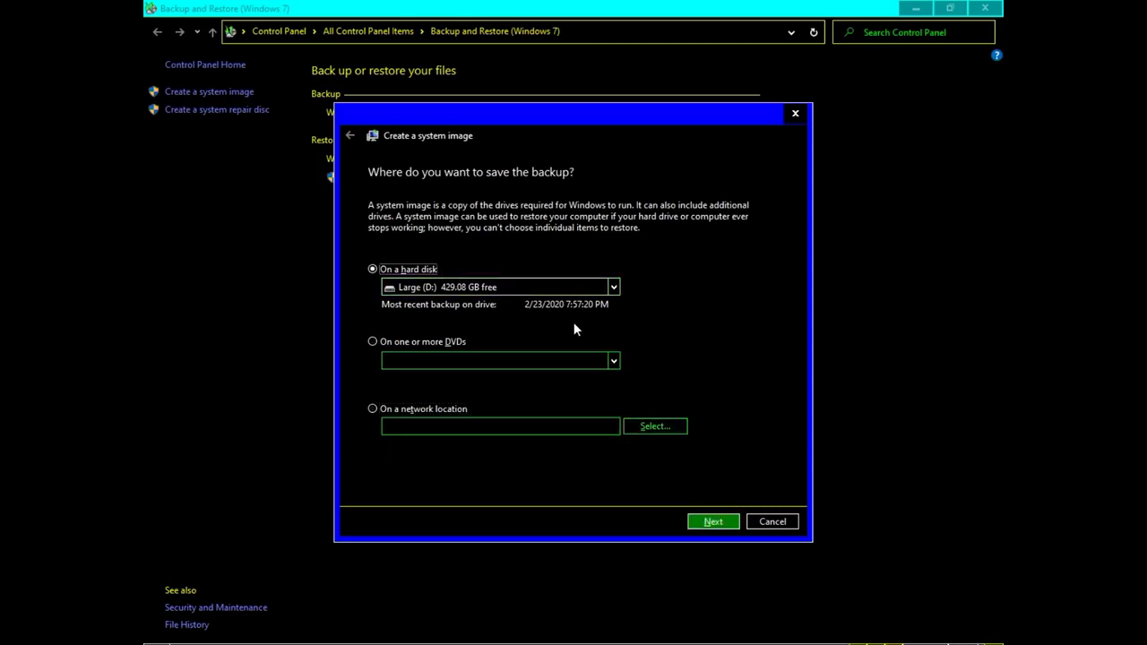
key("Tab")
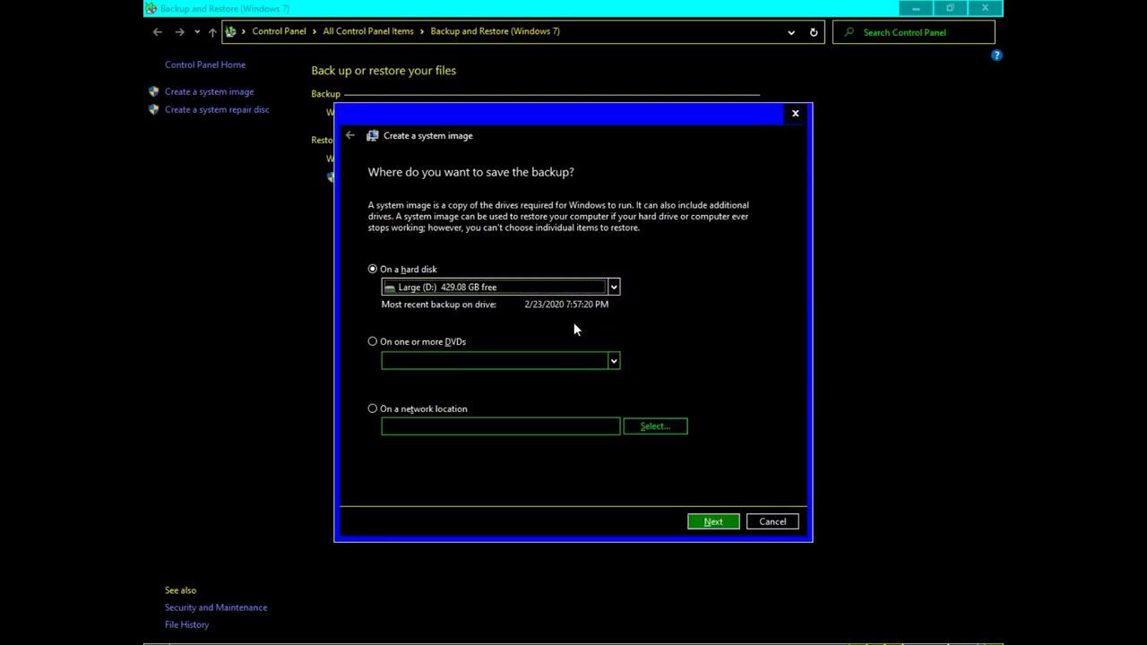
key("Tab")
key("Return")
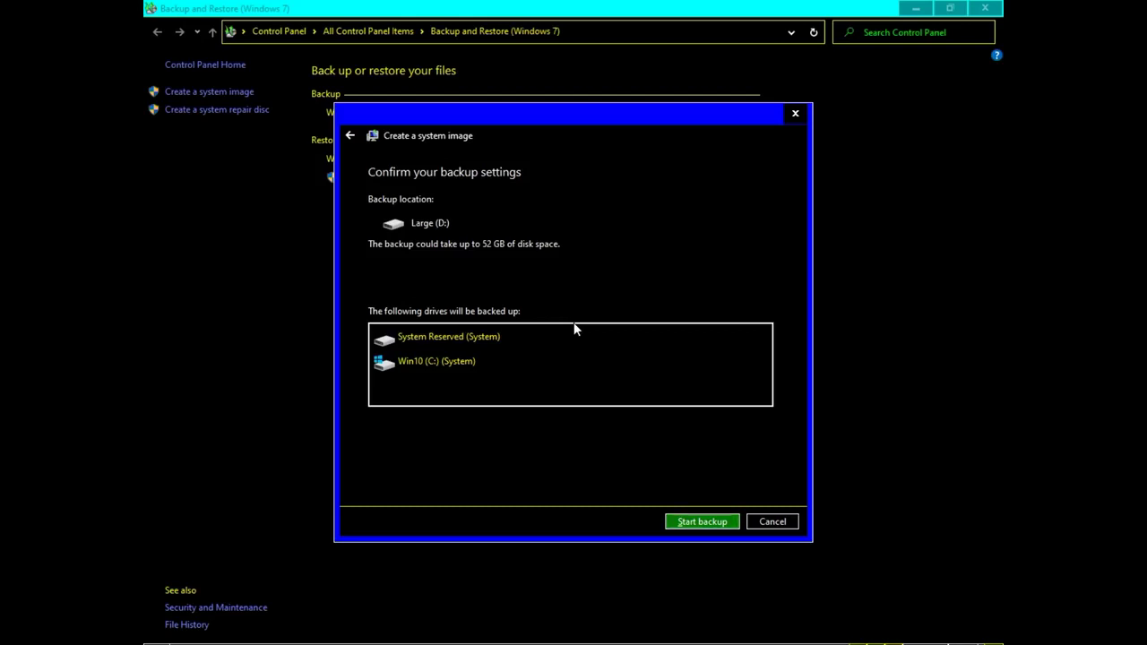
key("Return")
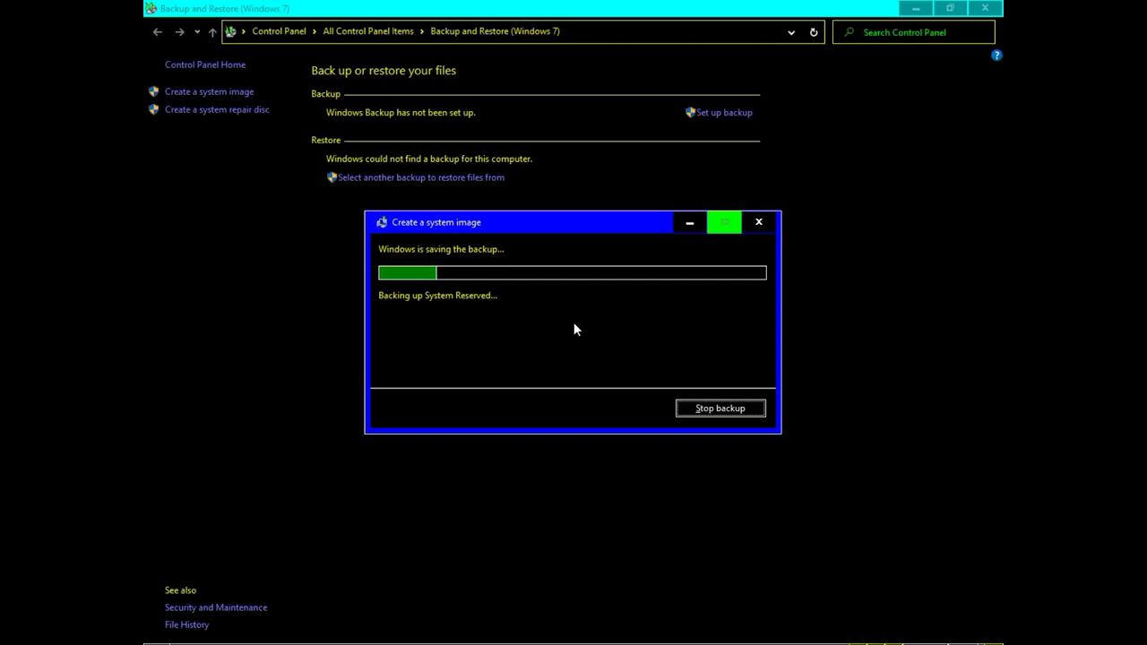
Step: Close the Backup and Restore window and show the desktop while the system image backup keeps running
key("Tab")
key("Tab")
key("Tab")
key("Tab")
key("Tab")
key("Tab")
key("Tab")
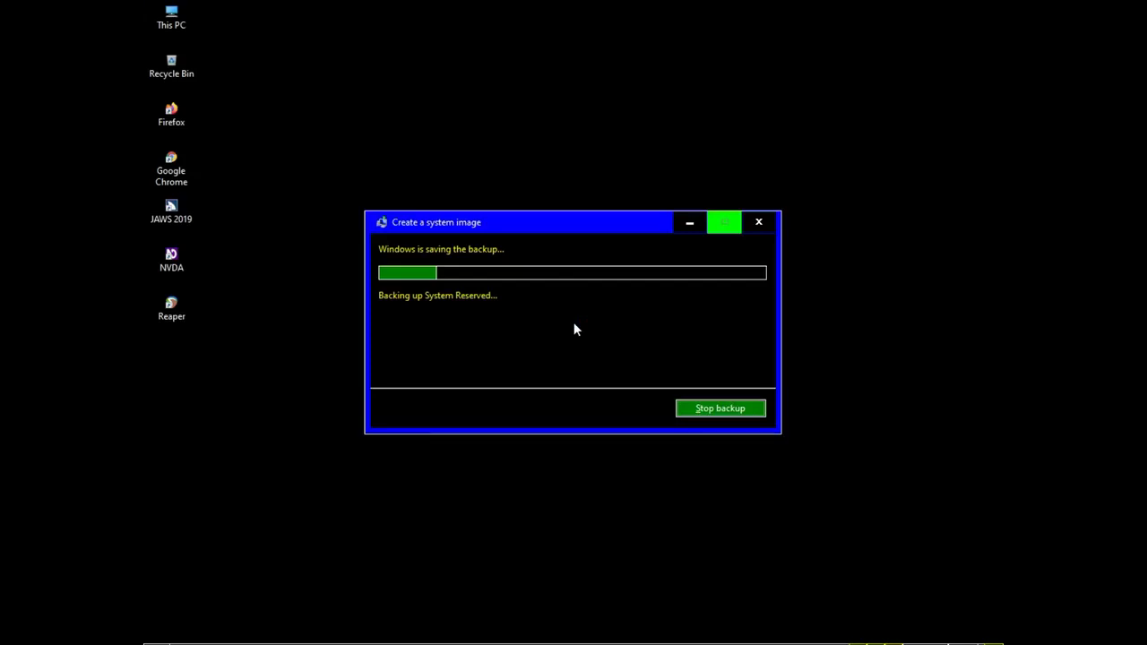
key("super+d")
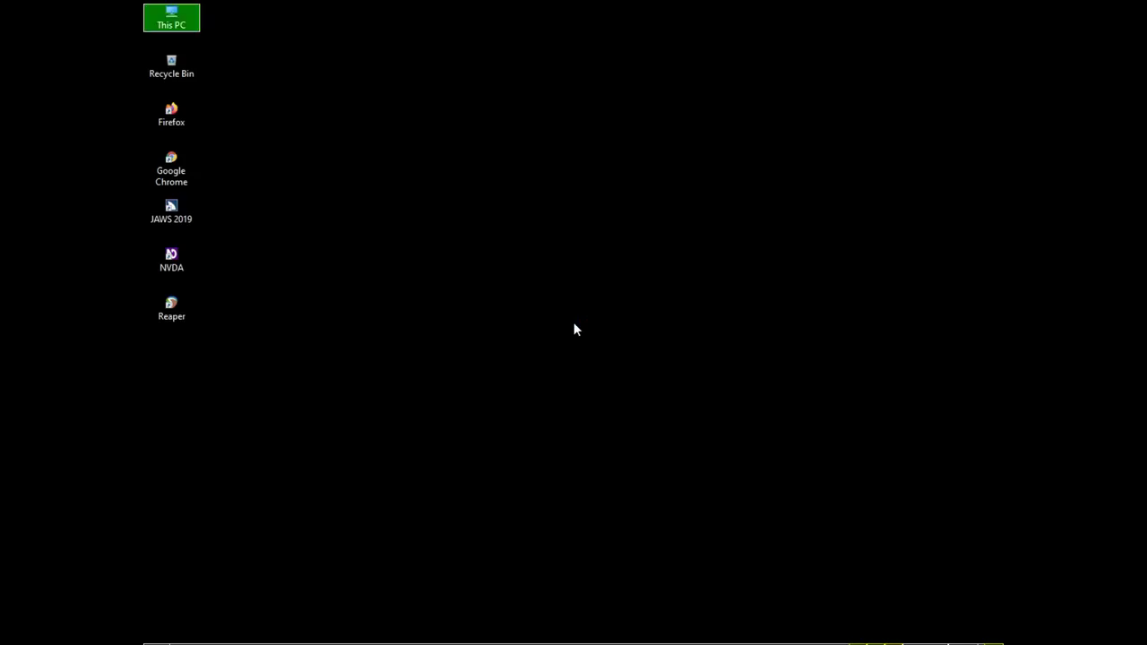
Step: Open the soft folder on the Large (D:) drive in File Explorer
key("Return")
key("End")
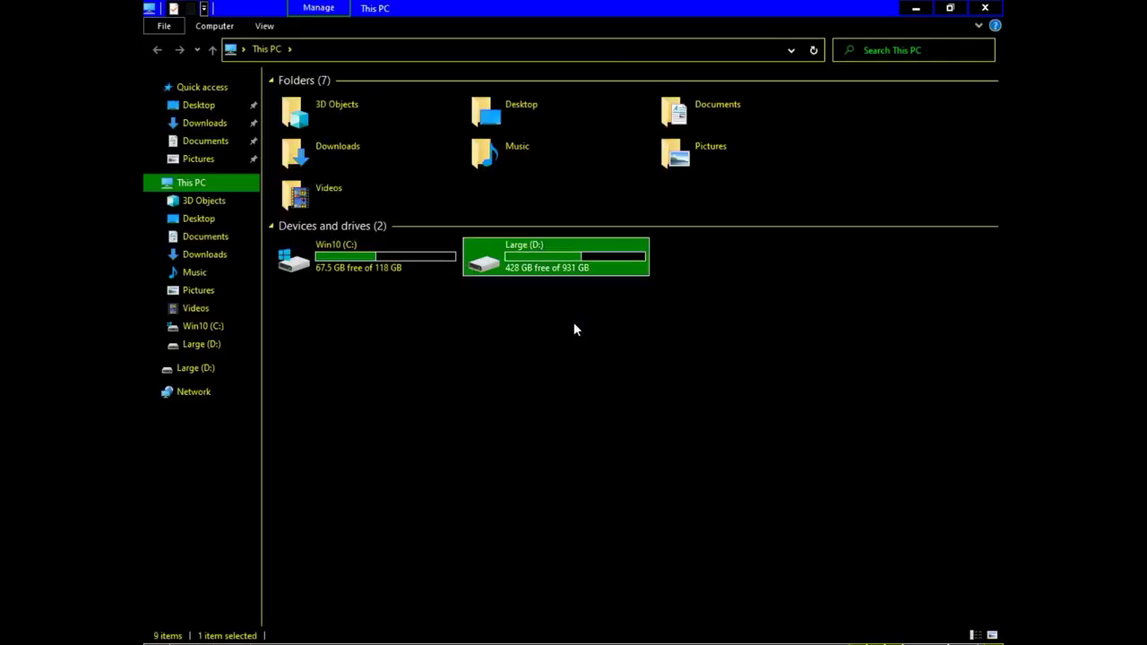
key("Return")
type("soft")
key("Return")
Step: Launch the Rufus application from the soft folder and allow it to run with elevated rights
type("ru")
key("Return")
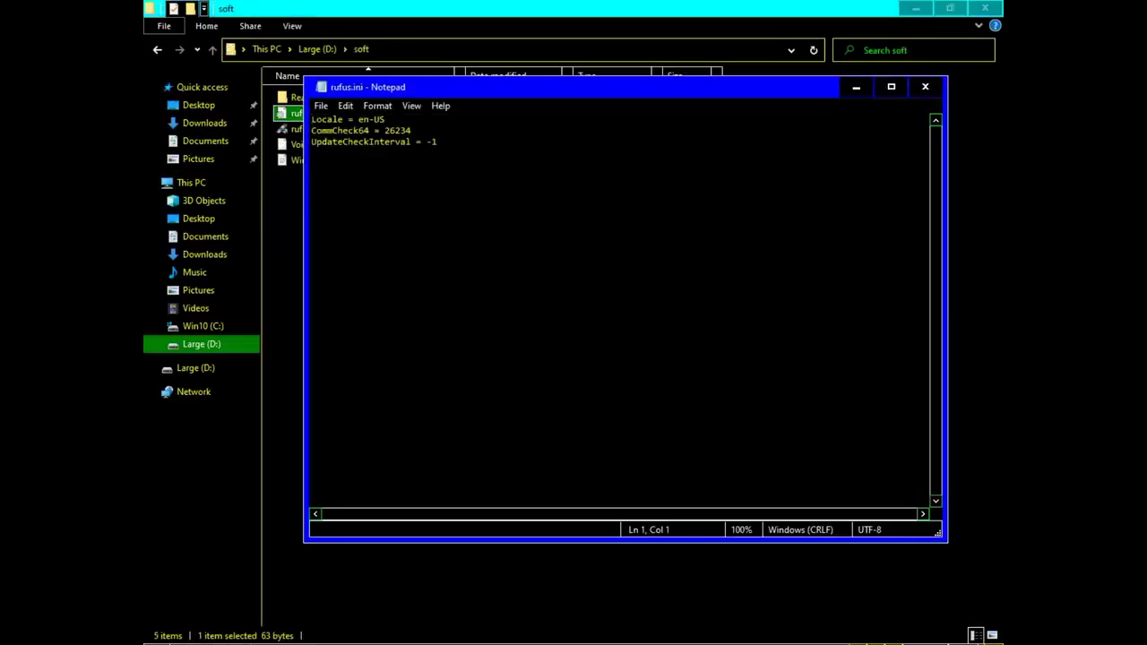
key("alt+F4")
key("Down")
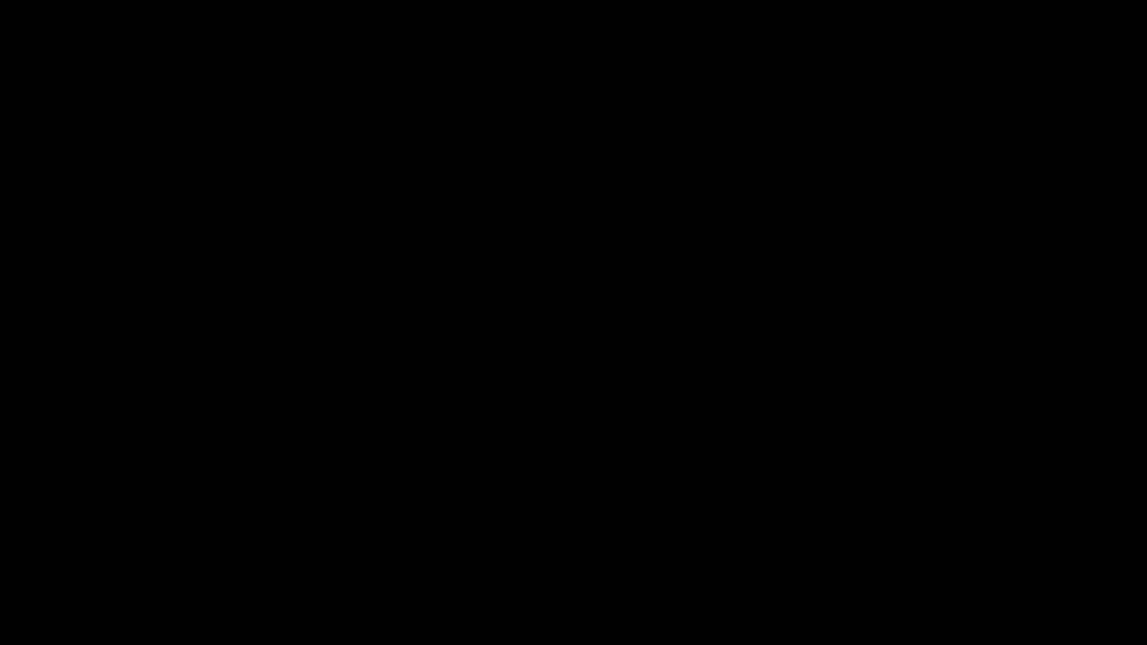
key("alt+y")
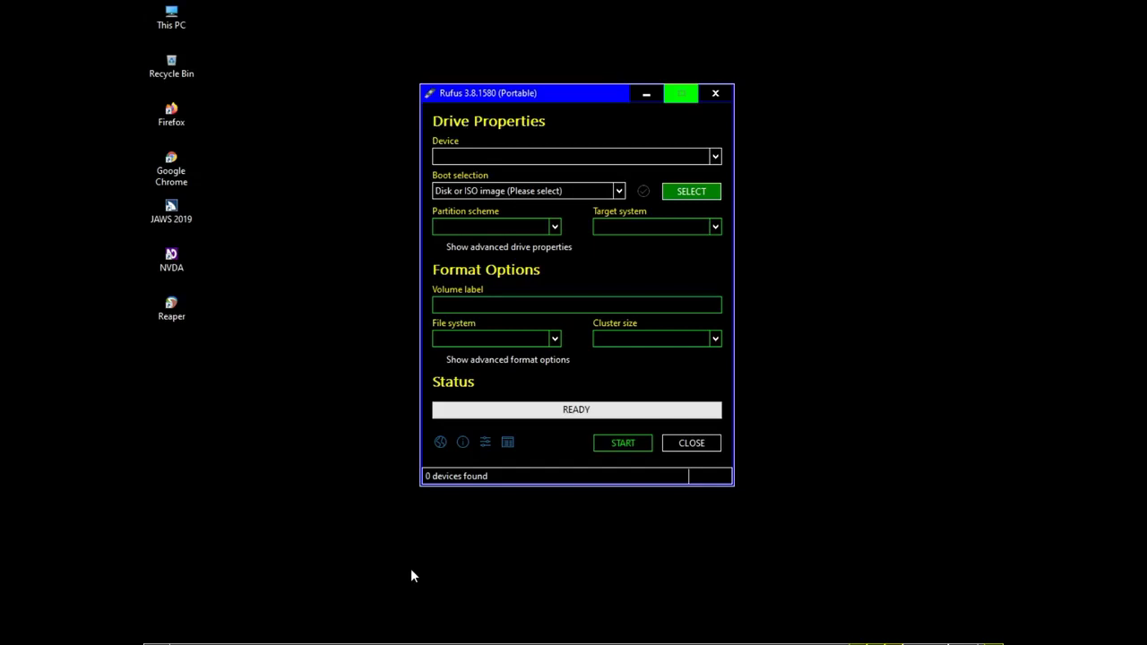
Step: Begin selecting a boot image in Rufus and browse to the Large (D:) drive
key("Tab")
key("shift+Tab")
key("Return")
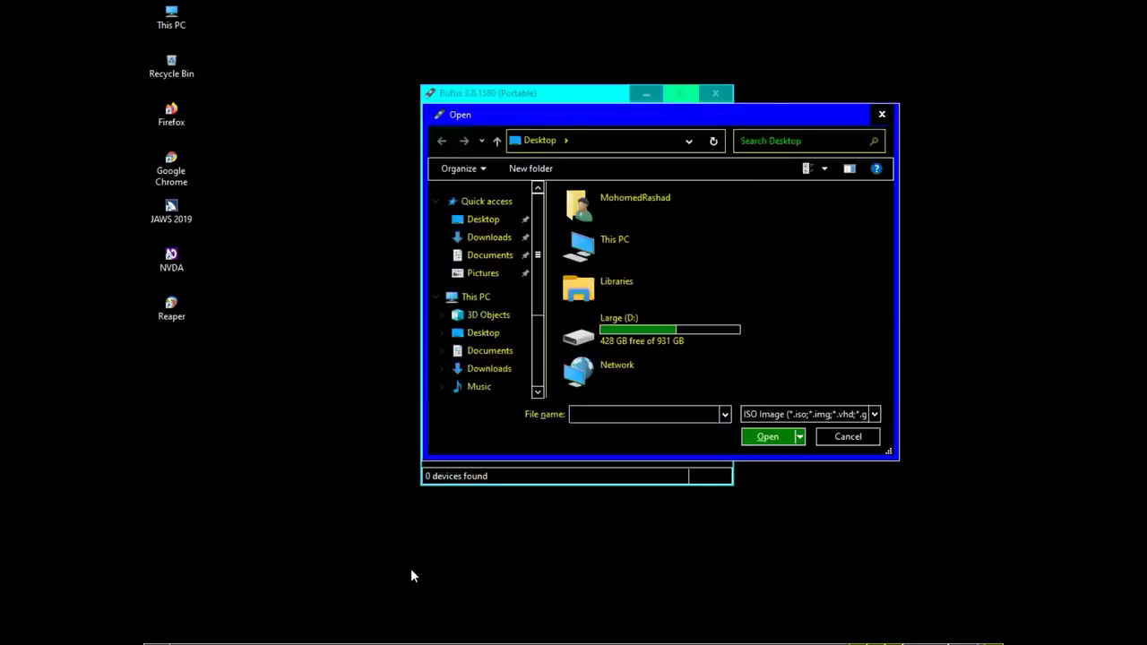
key("Tab")
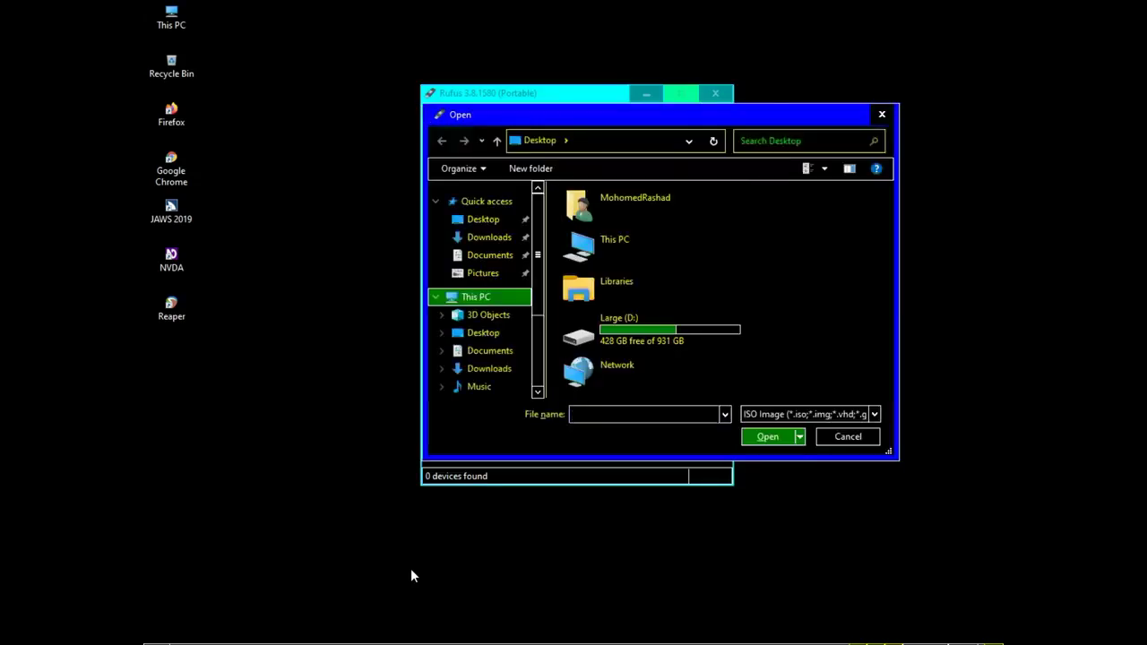
key("Down")
key("Down")
key("Down")
key("Down")
key("Down")
key("Down")
key("Down")
key("Down")
key("Down")
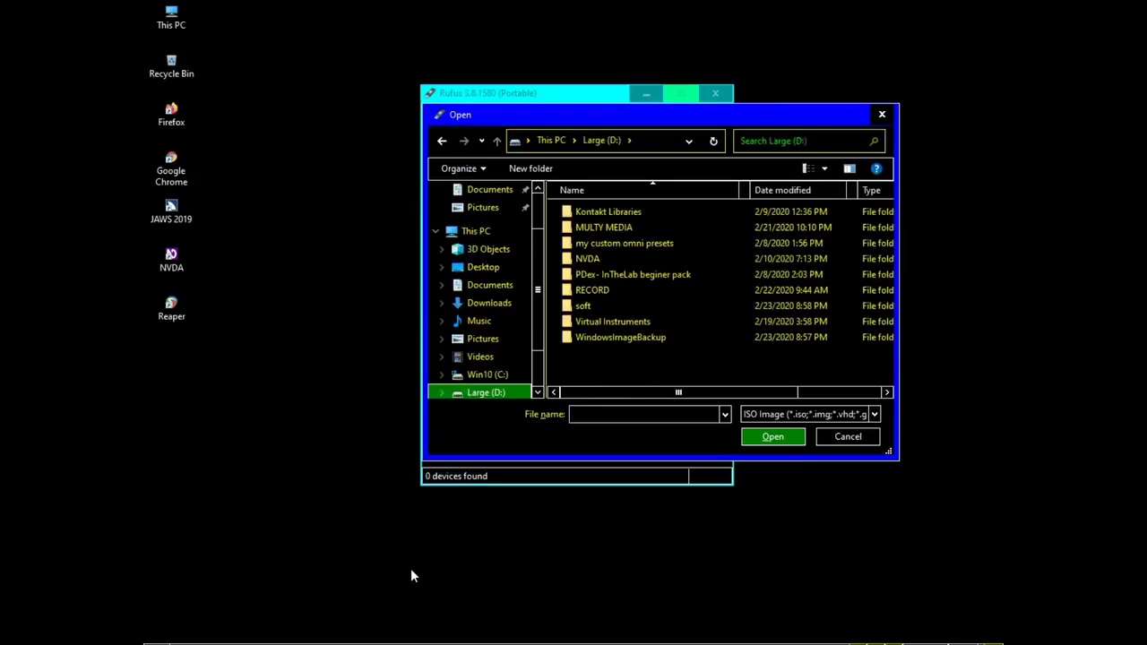
key("Down")
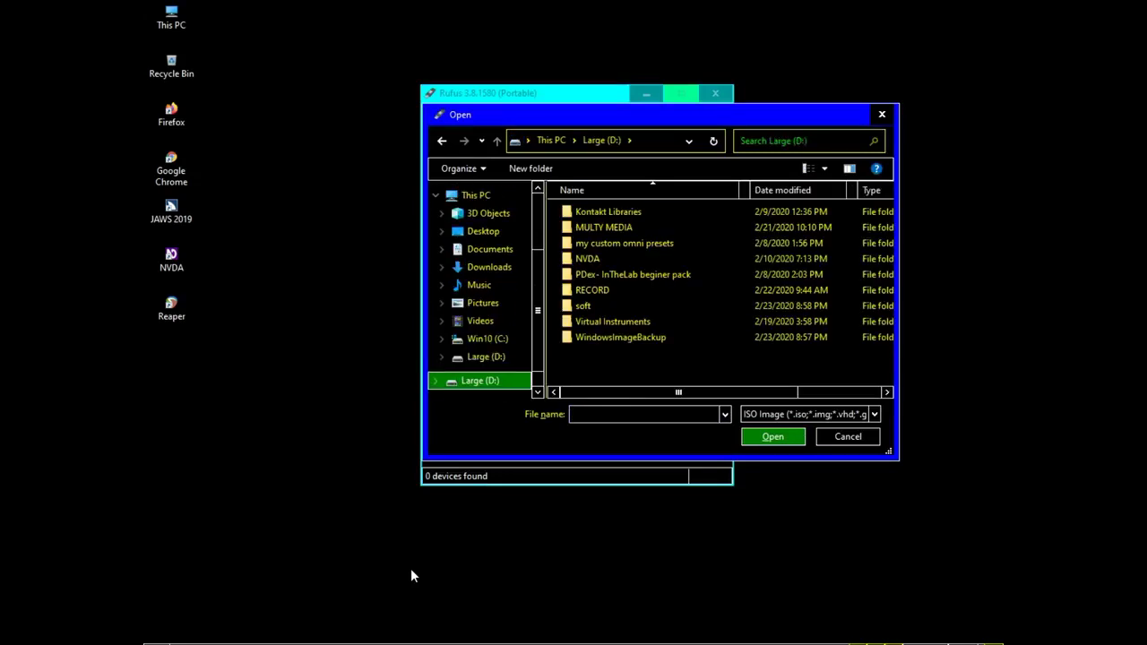
key("Tab")
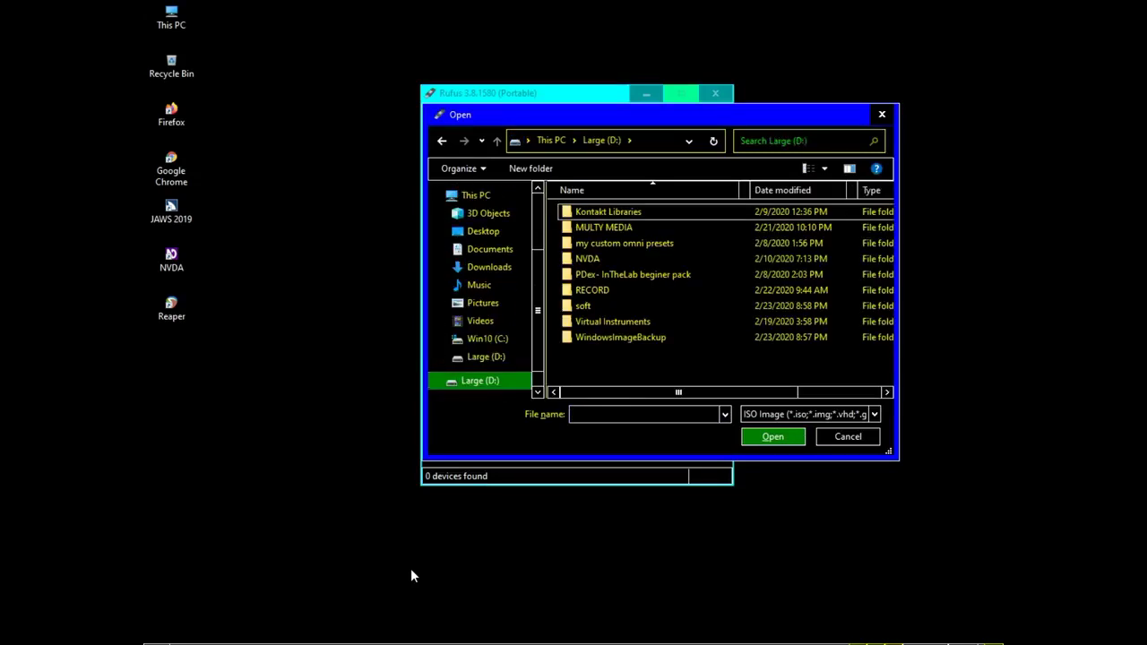
Step: Load Win10_1909.iso from the soft folder as the boot image
key("s")
key("Return")
key("w")
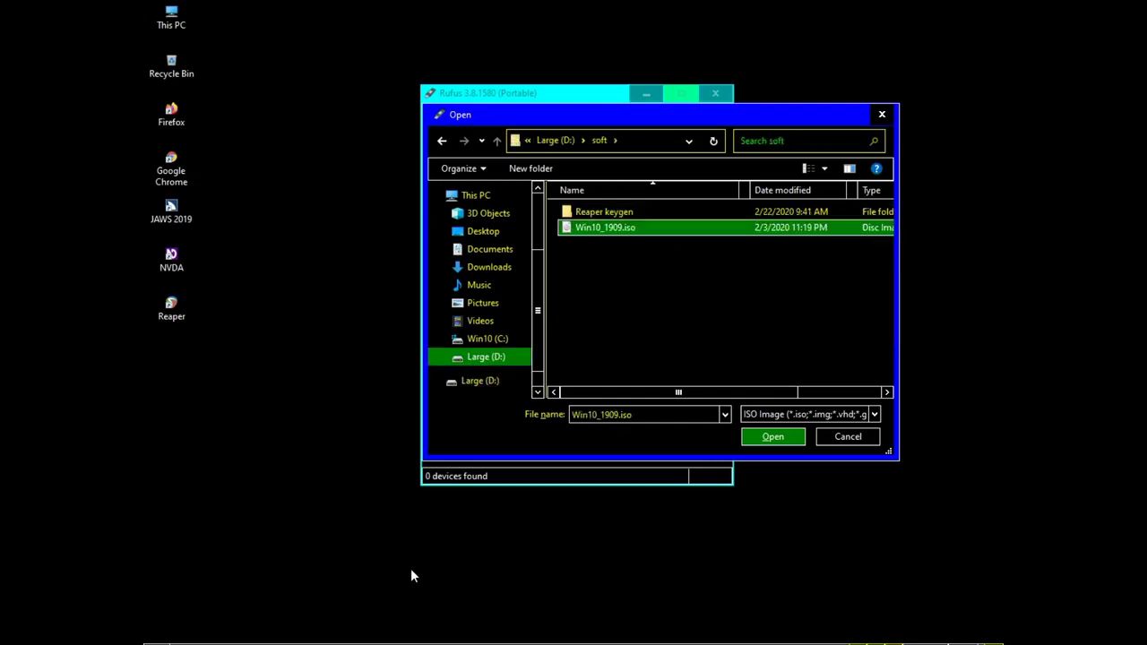
key("Return")
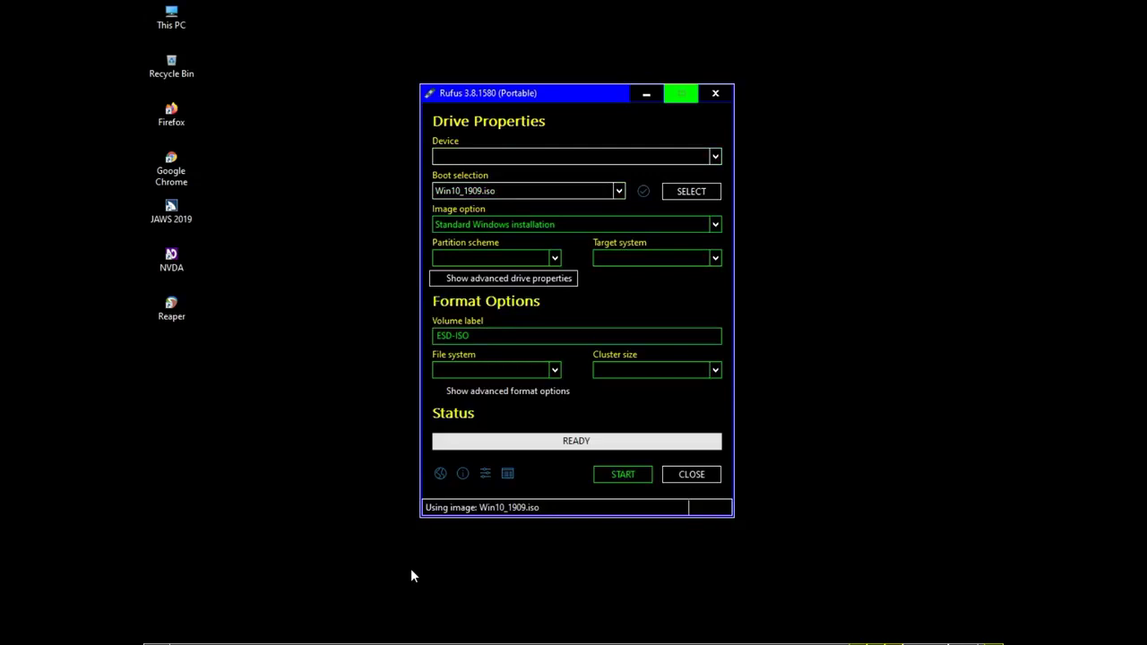
Step: Set the partition scheme to MBR for the USB (E:) drive in Rufus, with the Standard Windows installation image option
key("Tab")
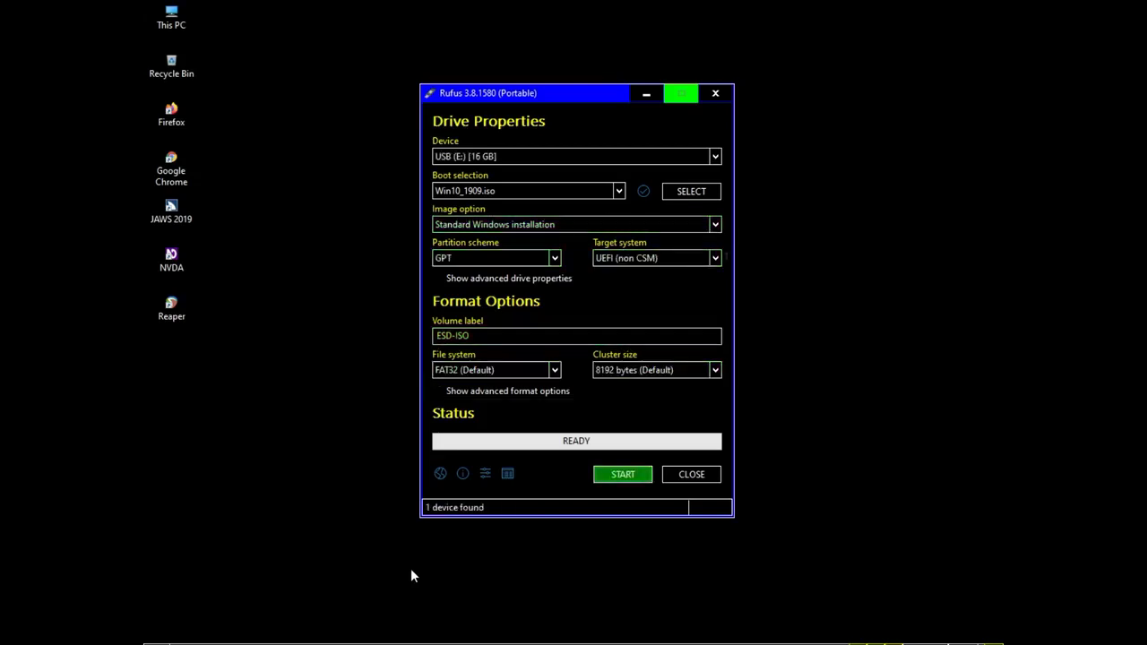
key("Tab")
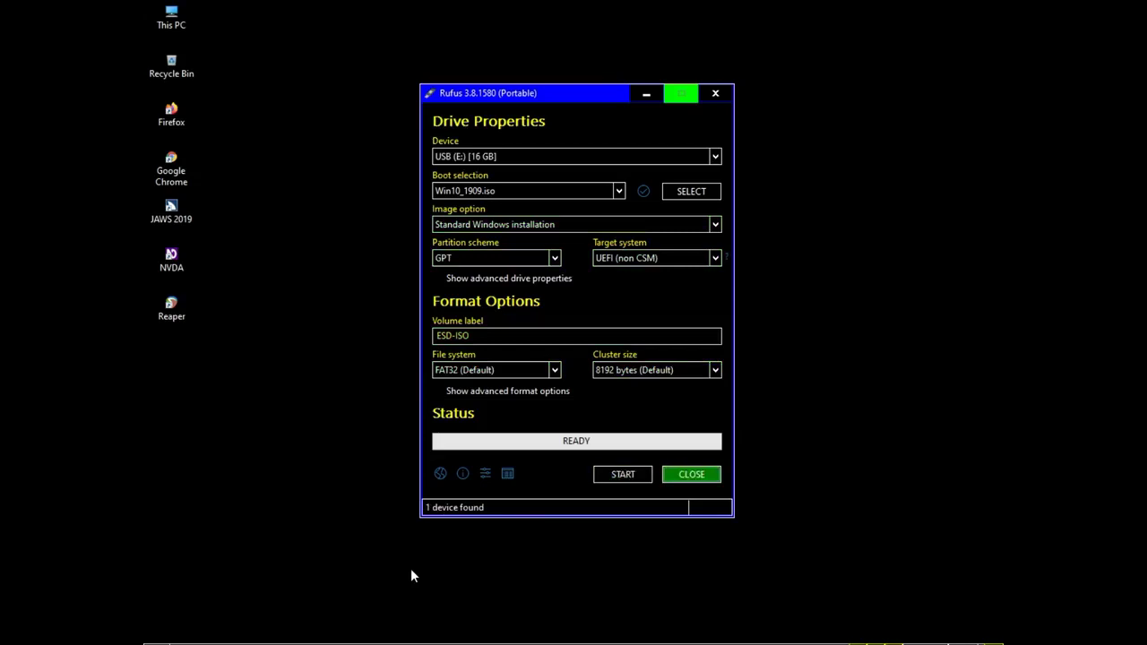
key("Tab")
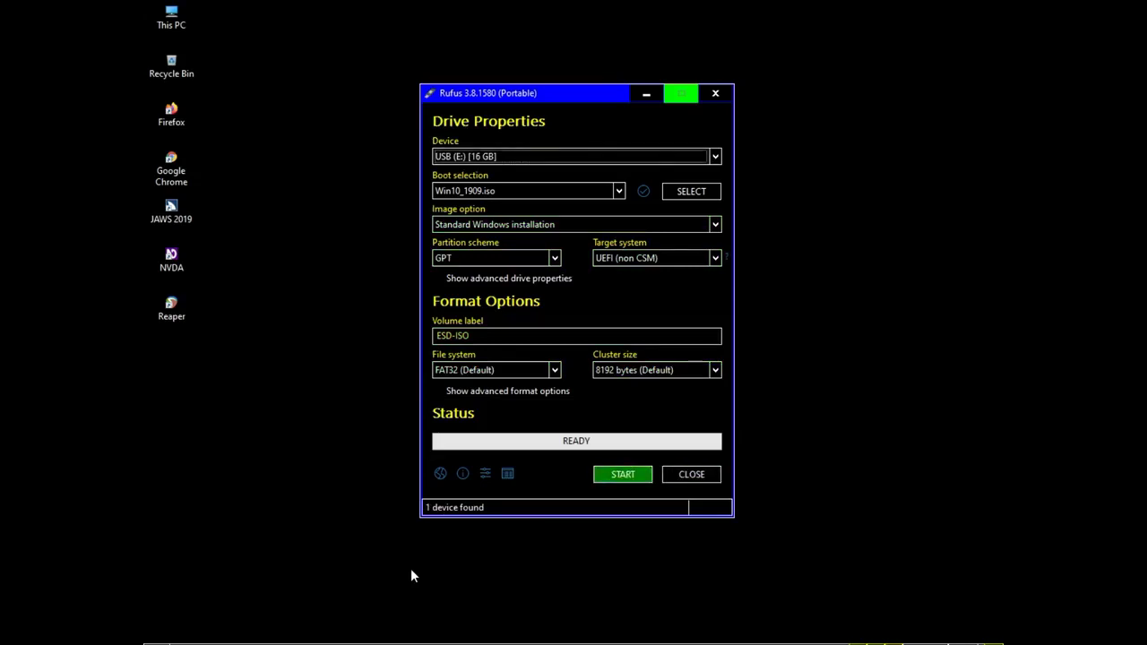
key("Tab")
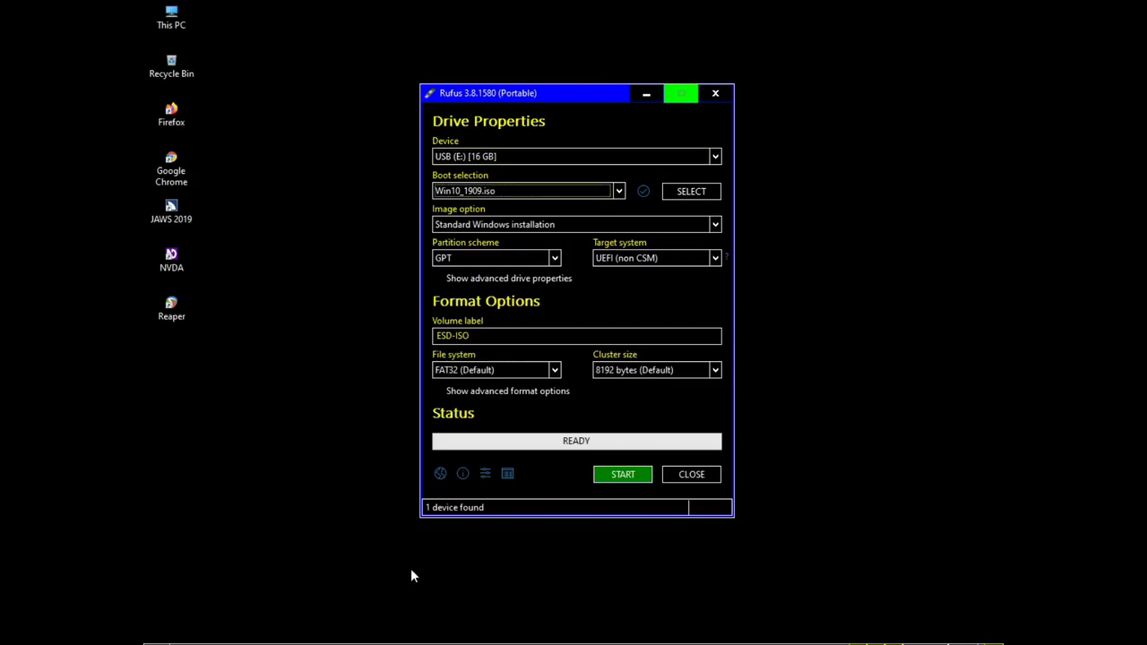
key("Tab")
key("Tab")
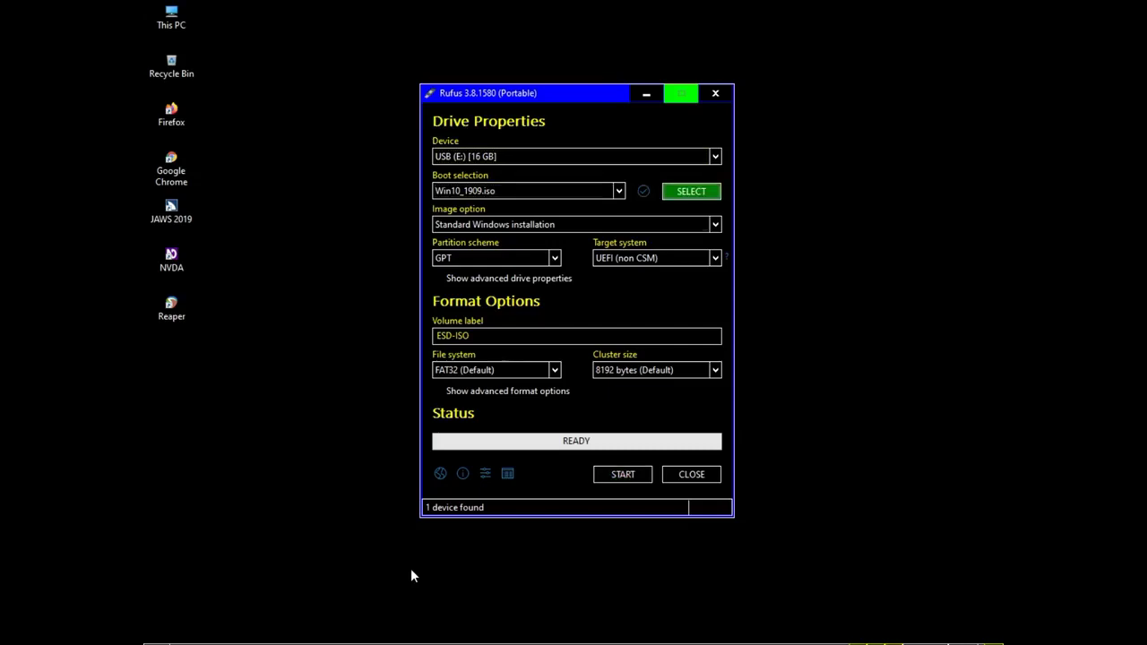
key("Tab")
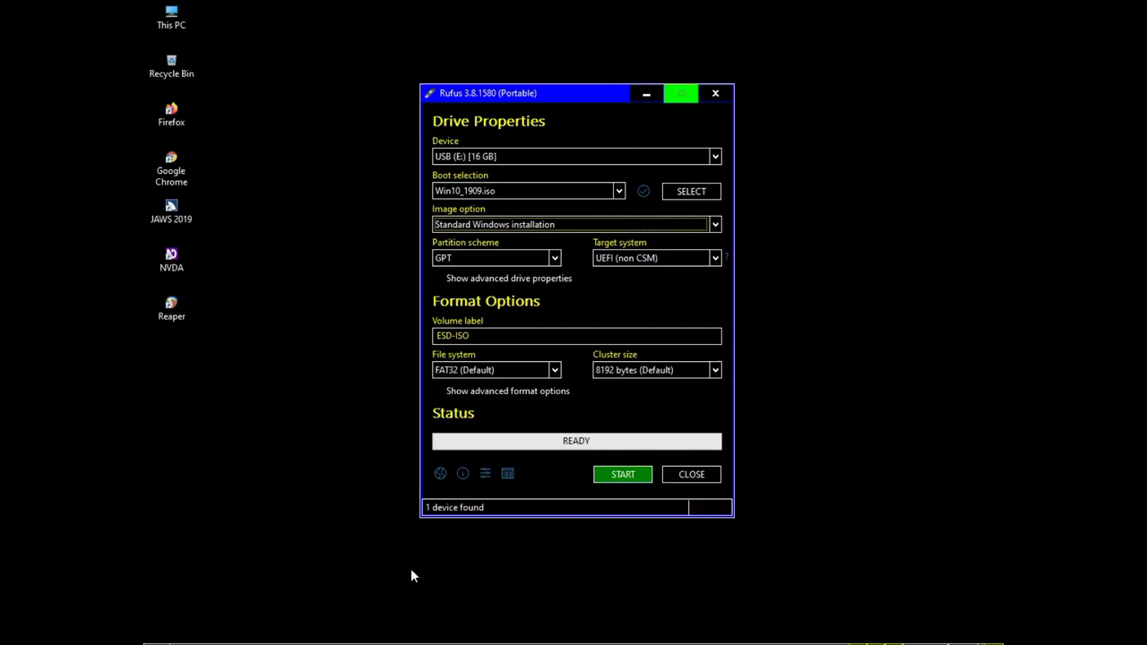
key("Tab")
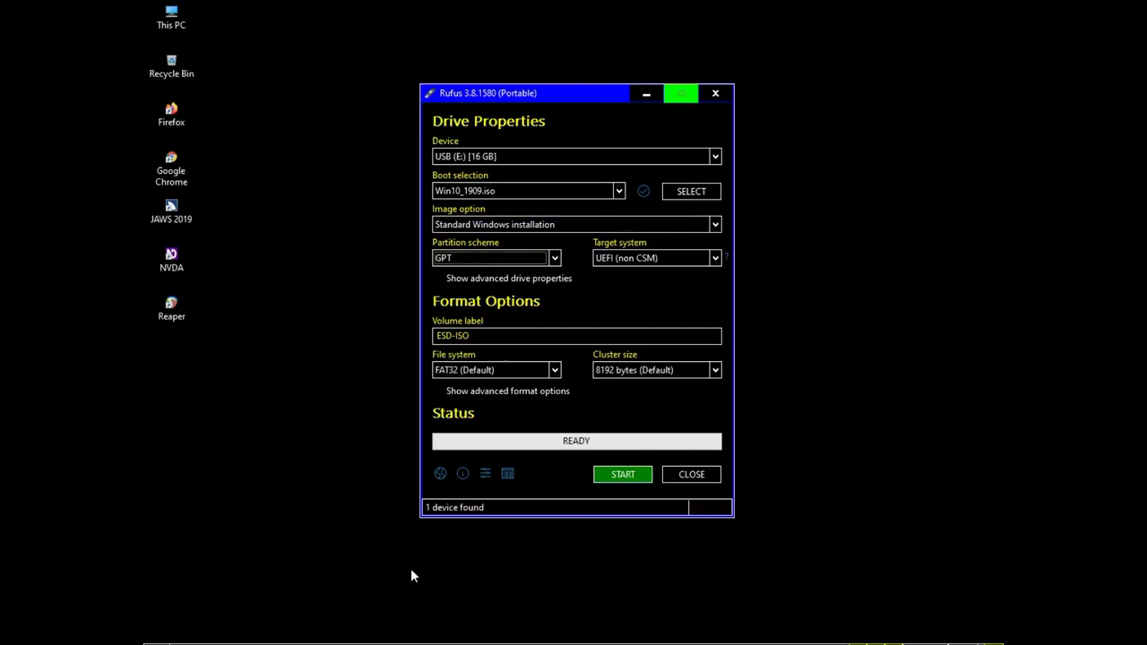
key("Up")
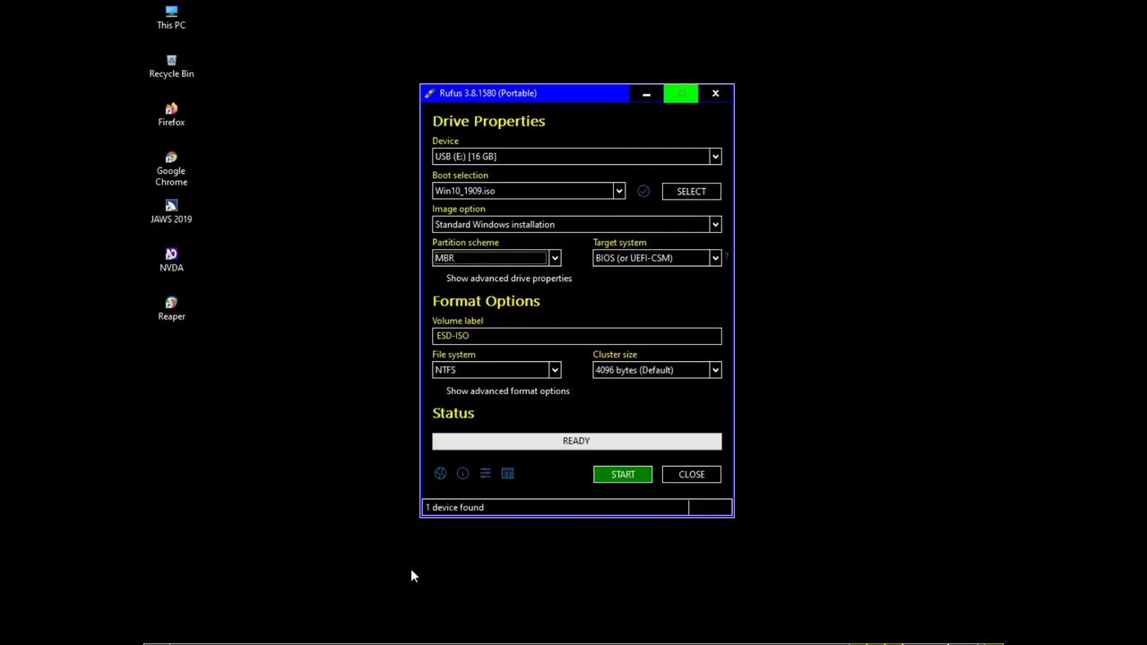
Step: Start writing Win10_1909.iso to the USB (E:) drive and accept the erasure of all its data
key("Tab")
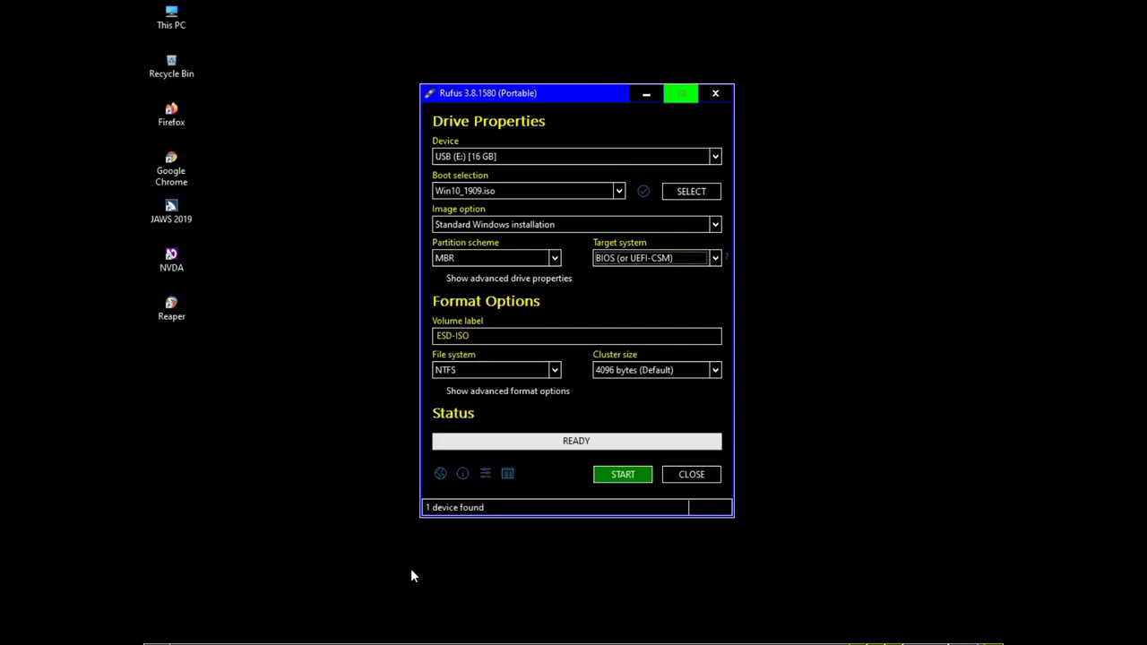
key("Tab")
key("Tab")
key("Tab")
key("Tab")
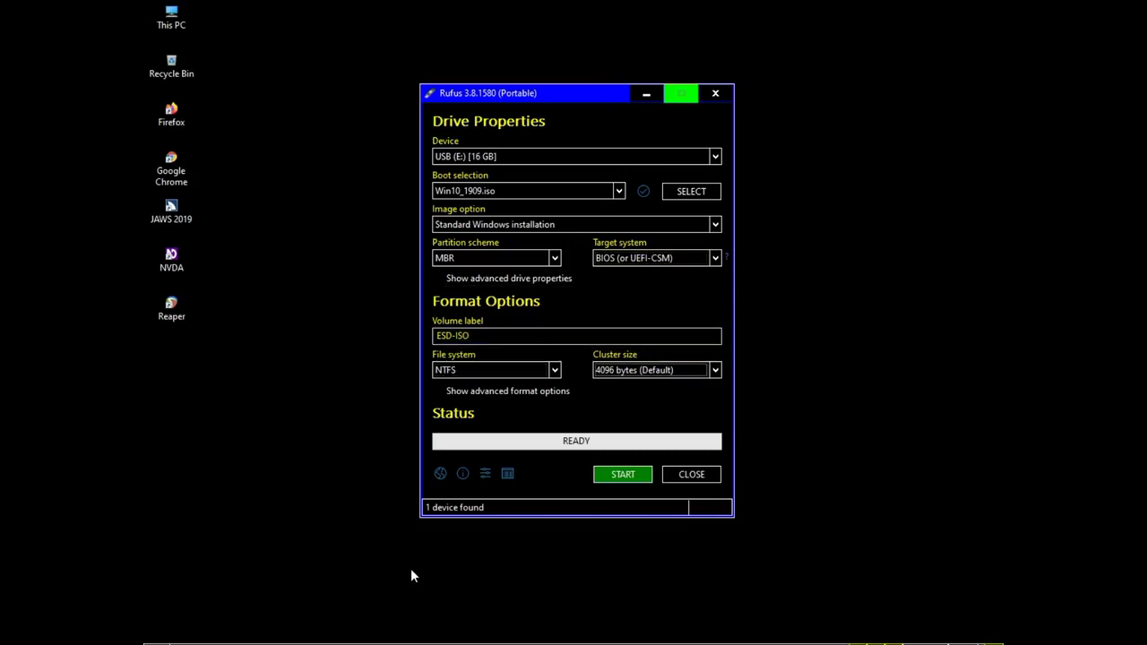
key("Tab")
key("Tab")
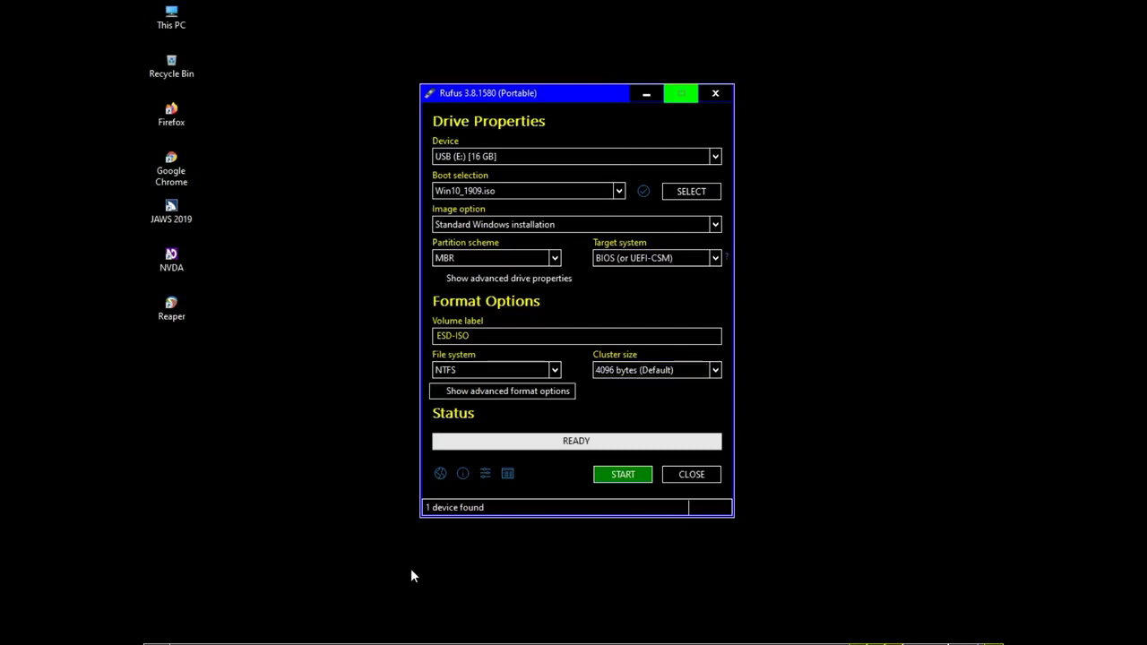
key("Tab")
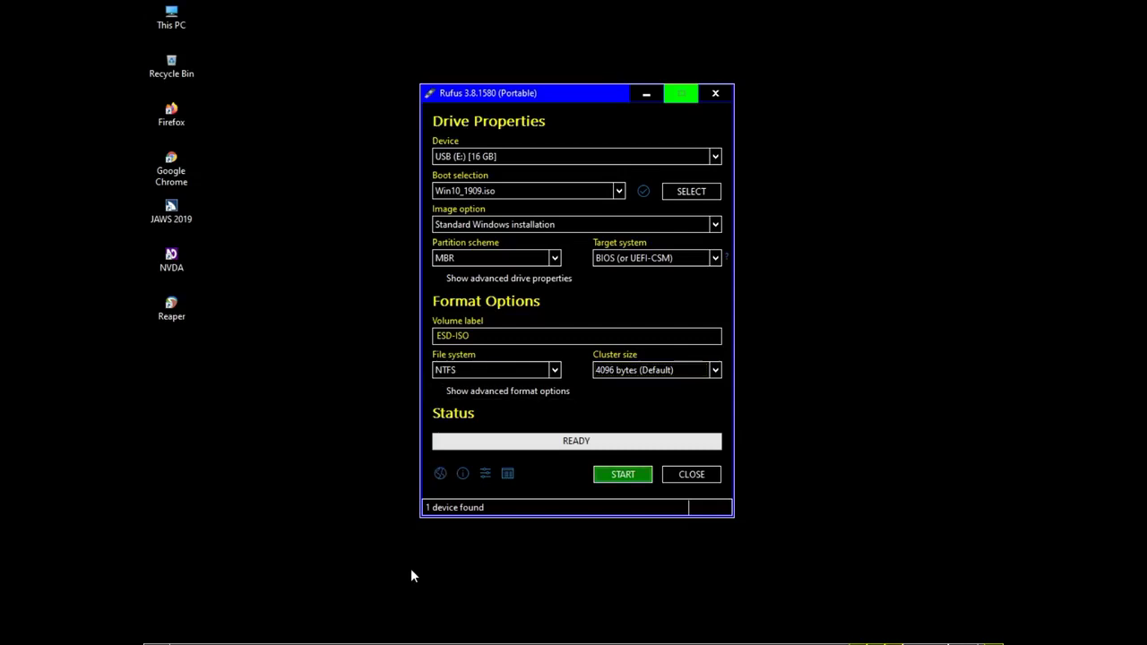
key("Return")
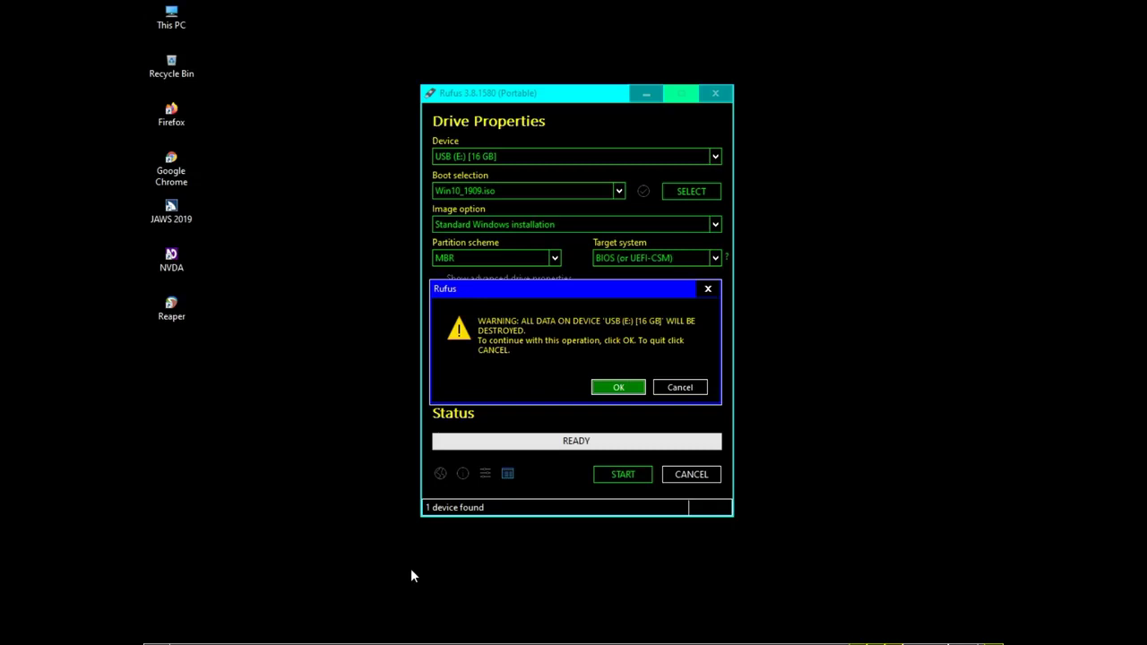
key("Return")
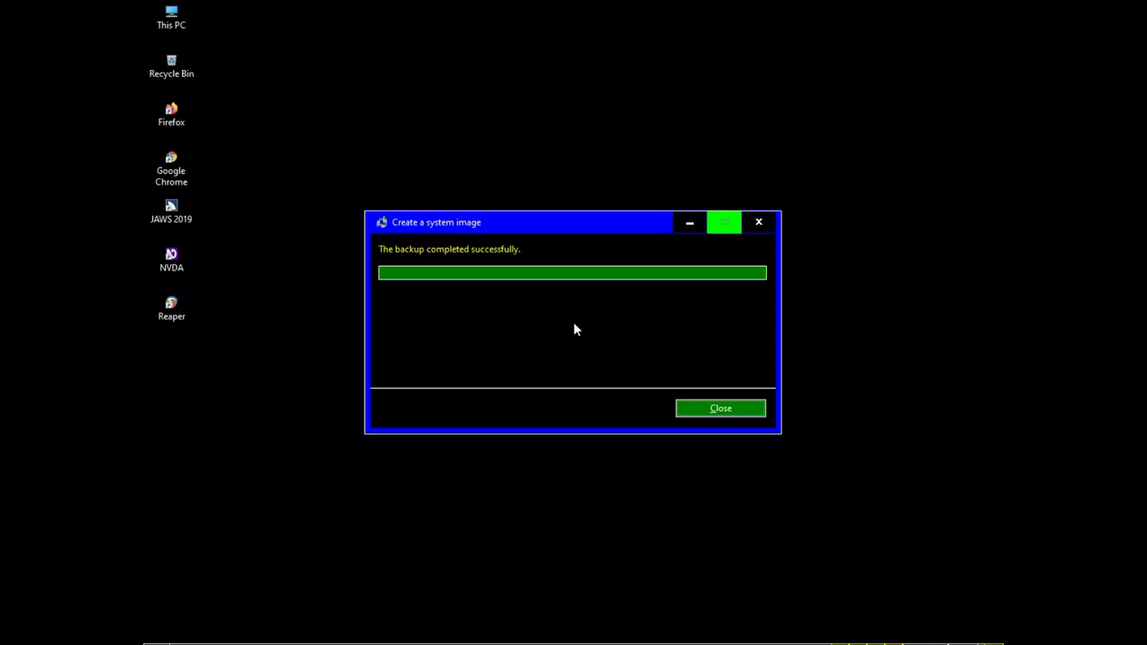
Step: Close the Create a system image window for the finished backup
key("super")
key("Escape")
key("Return")
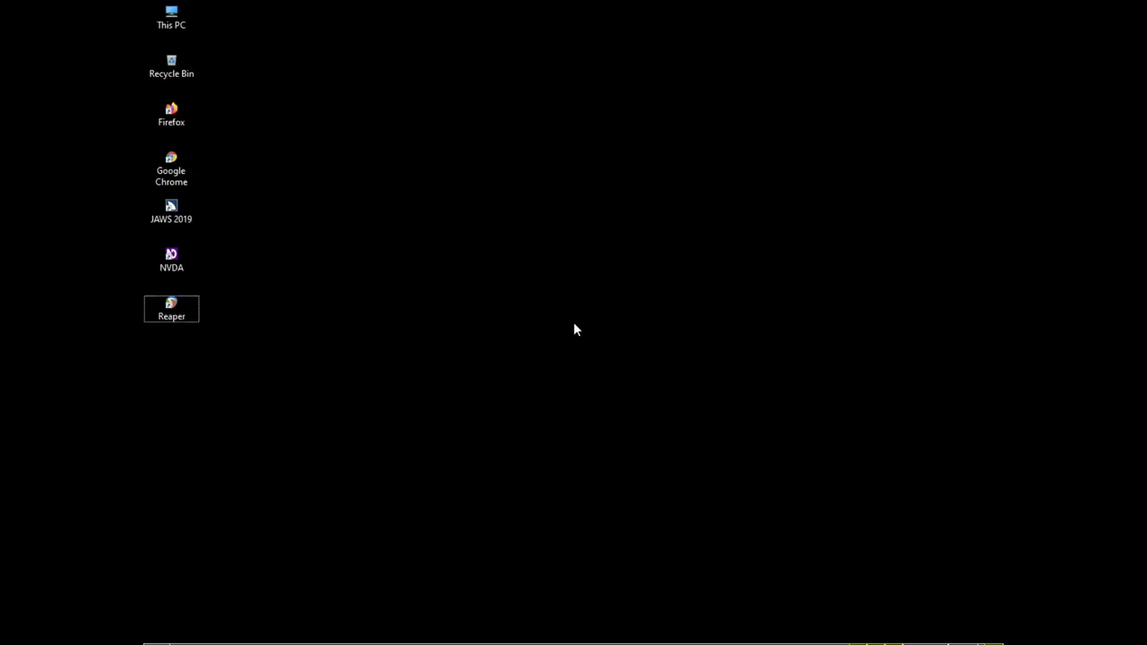
Step: Open the WindowsImageBackup folder on the Large (D:) drive in File Explorer
key("Home")
key("Return")
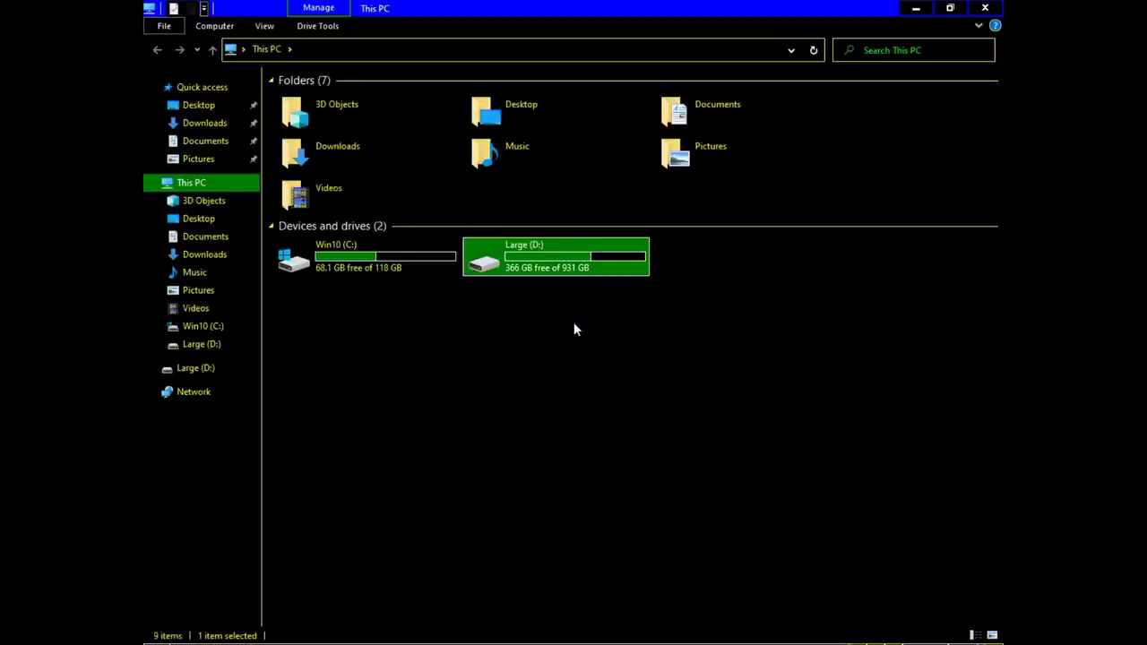
key("Return")
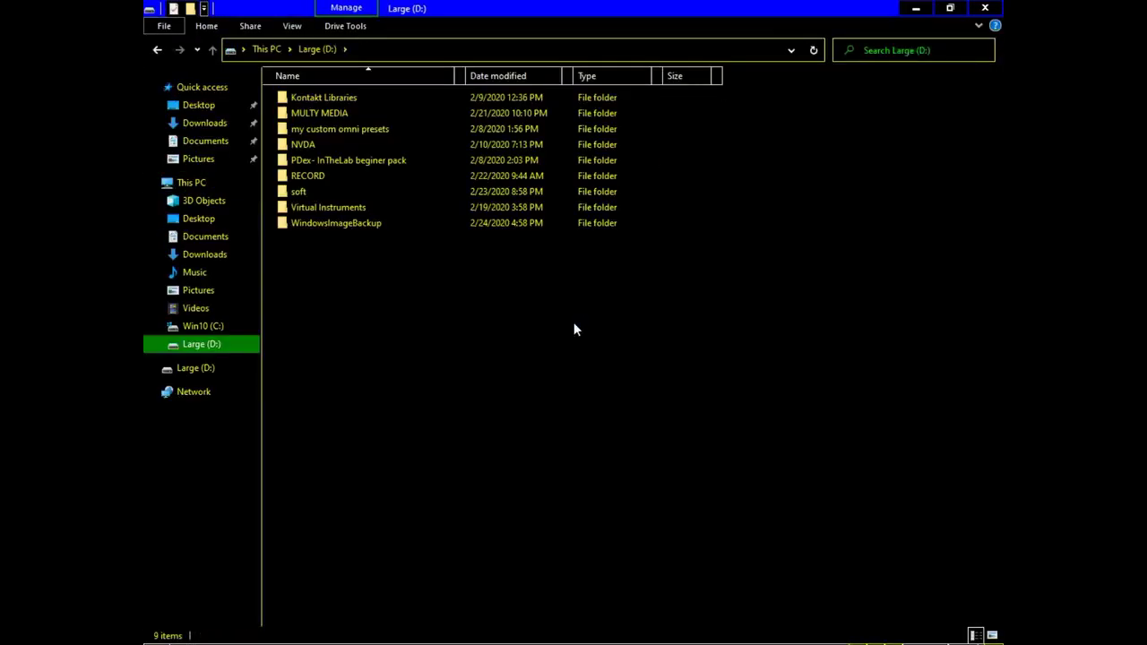
key("End")
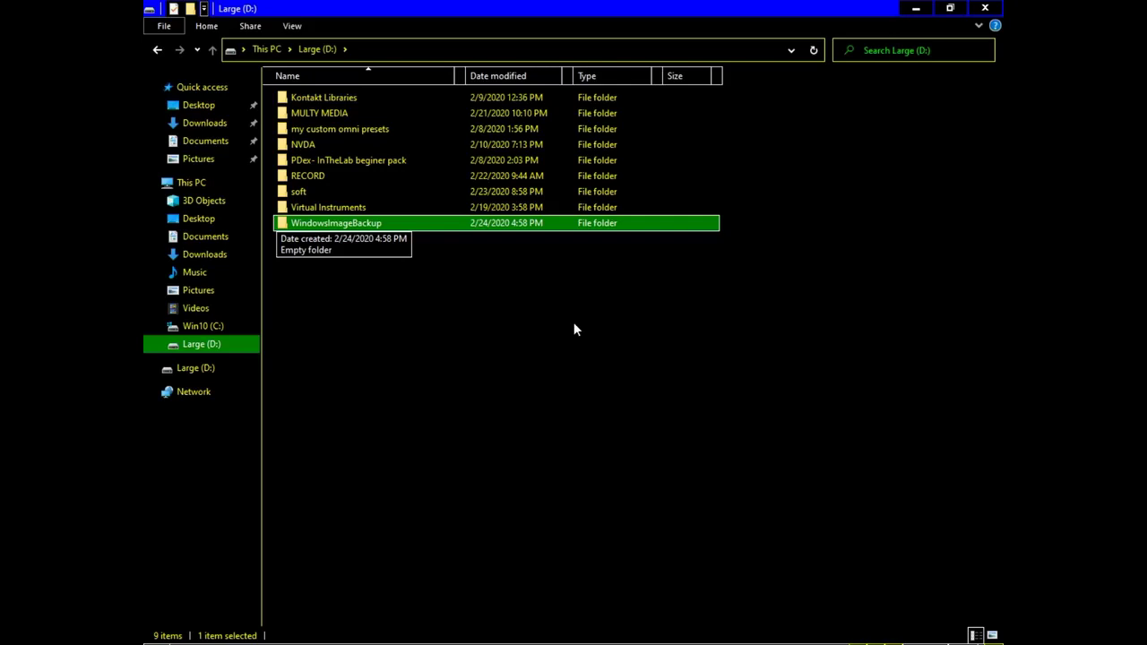
key("Return")
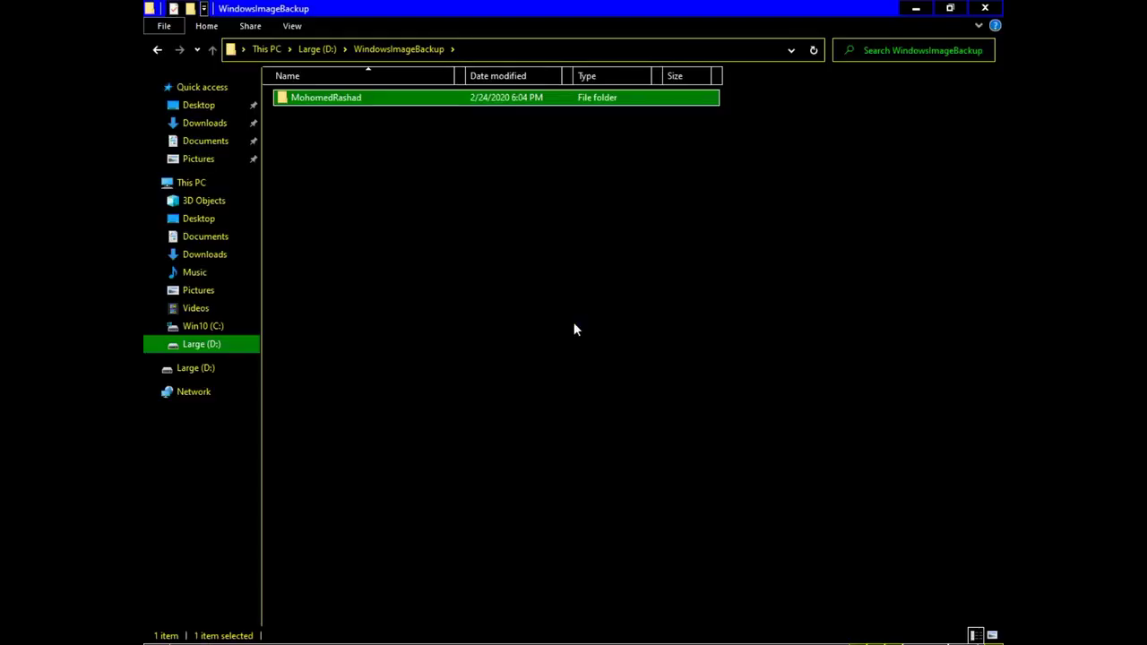
Step: Look through the files and folders inside the computer's backup folder, and close File Explorer
key("Return")
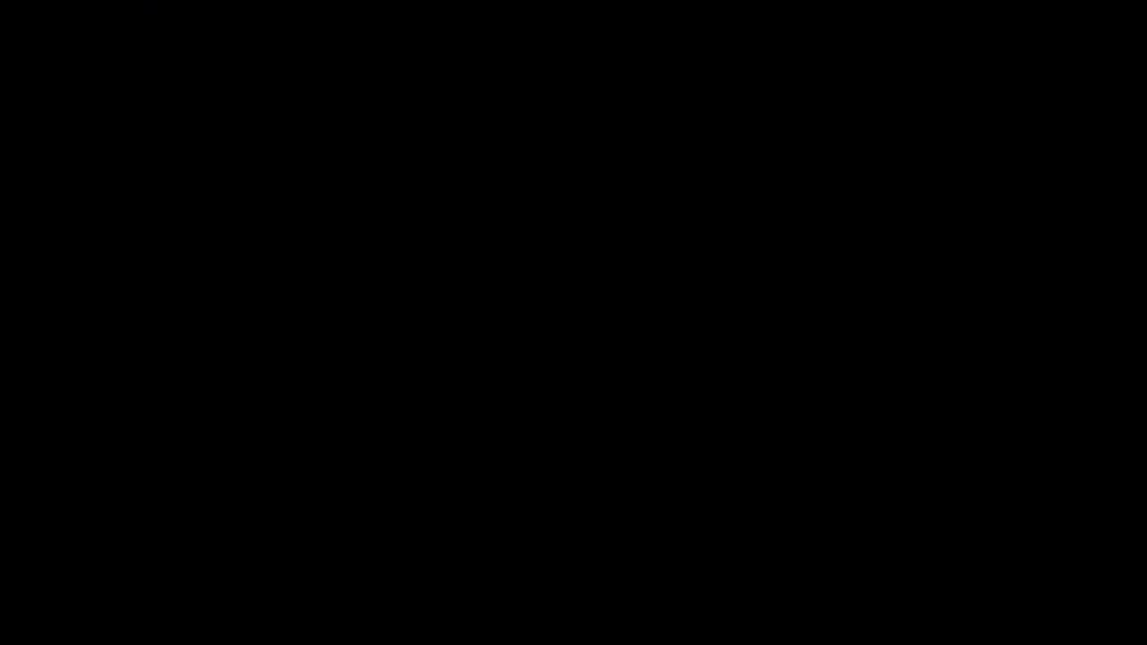
key("Down")
key("Down")
key("Down")
key("Down")
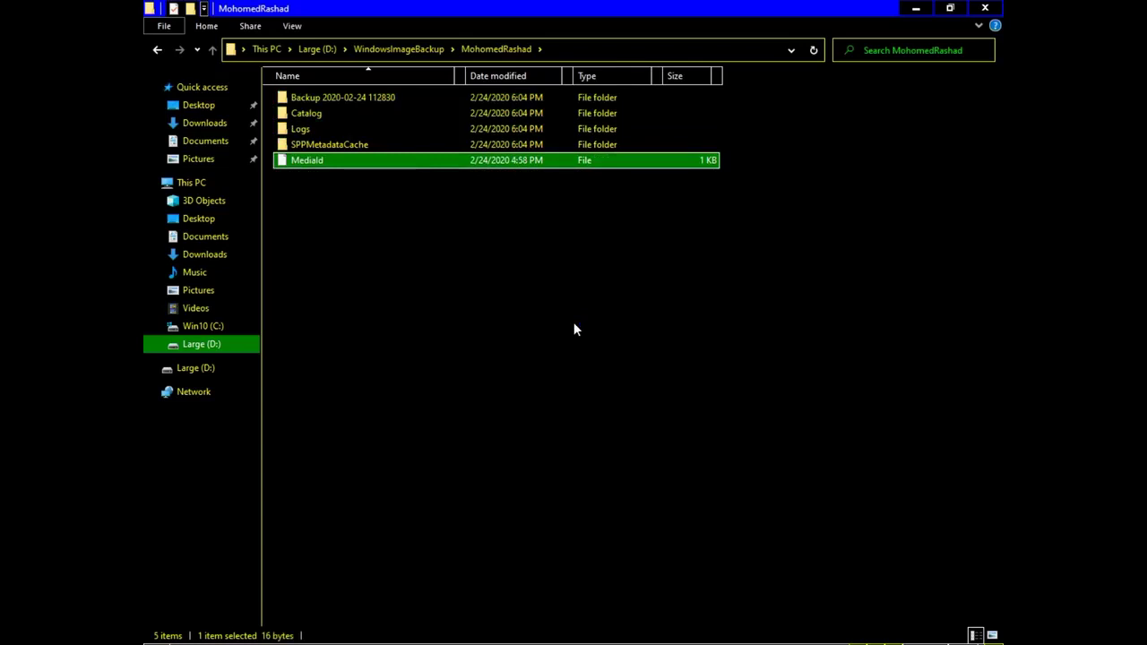
key("alt+F4")
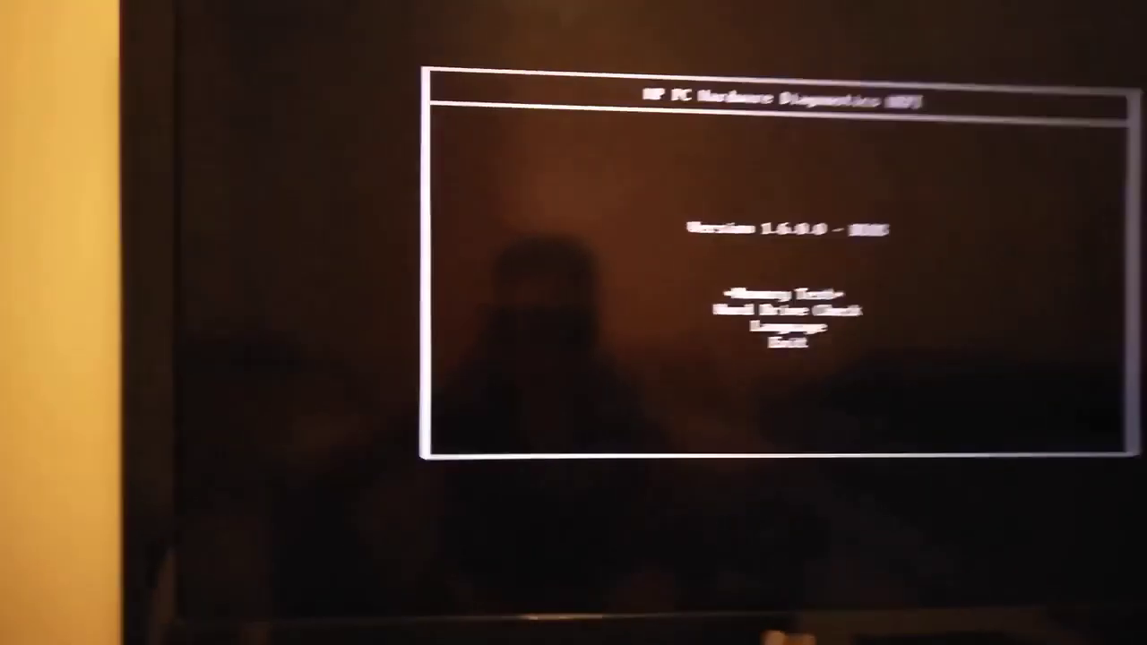
key("Return")
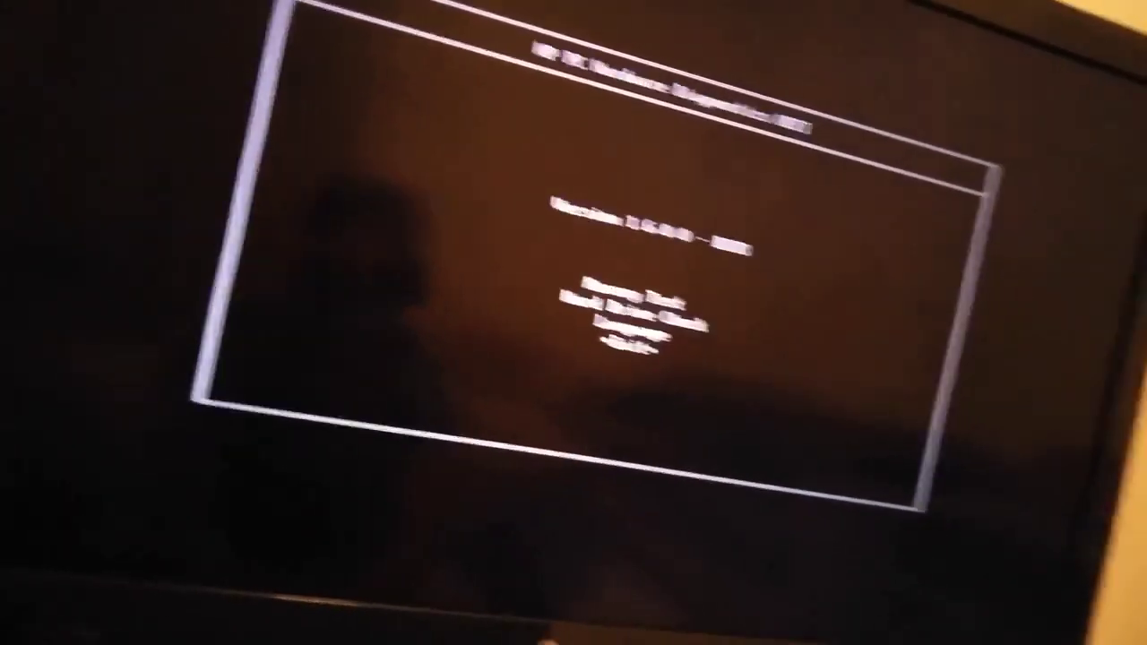
key("Return")
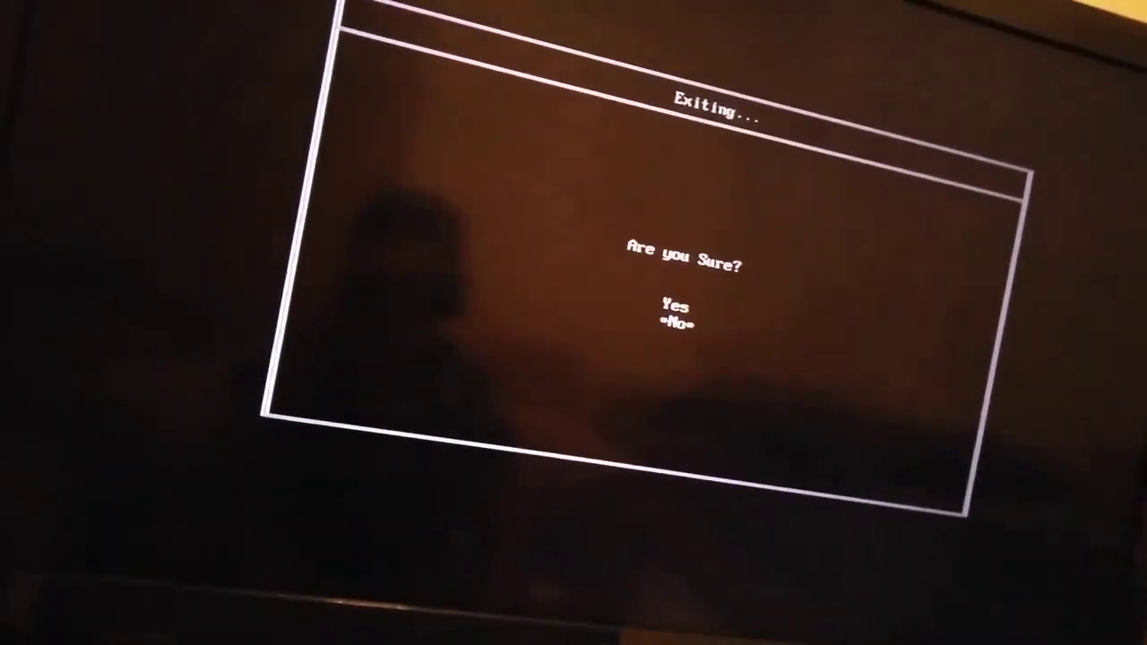